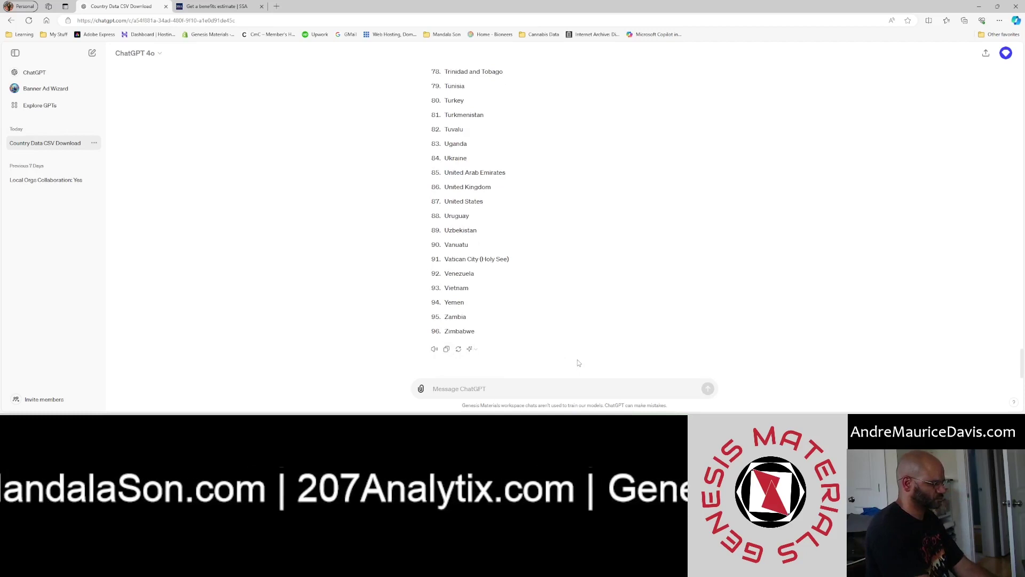
# - Send the prompt "list them with no bullet or number in a way that I can copy"
pyautogui.write('list ')
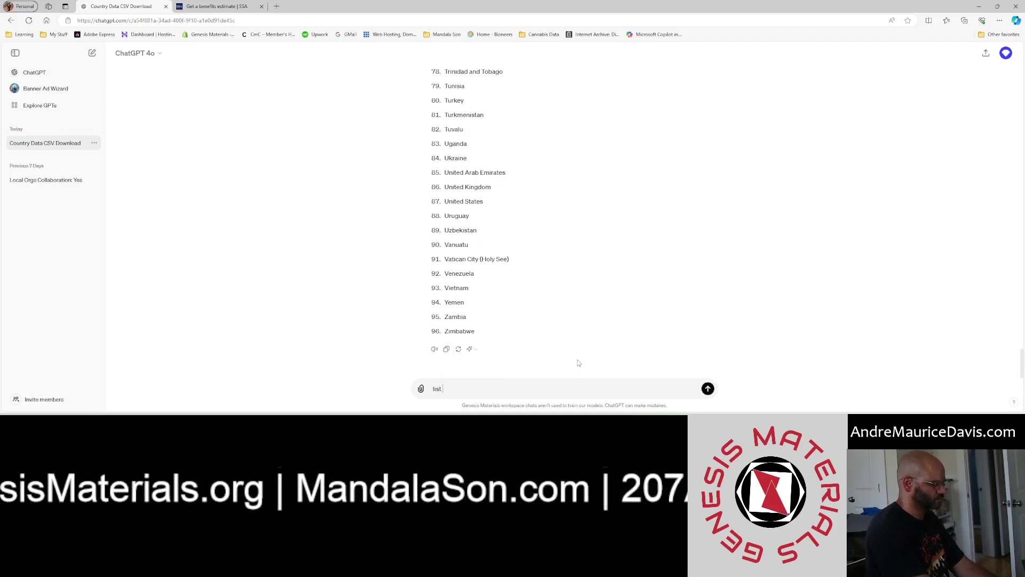
pyautogui.write('them with n')
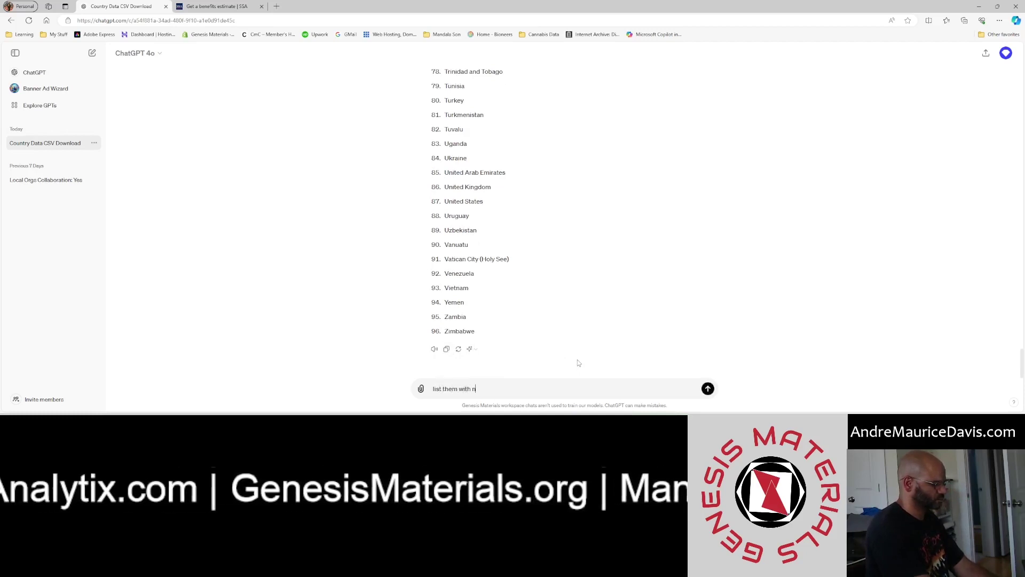
pyautogui.write('o numb')
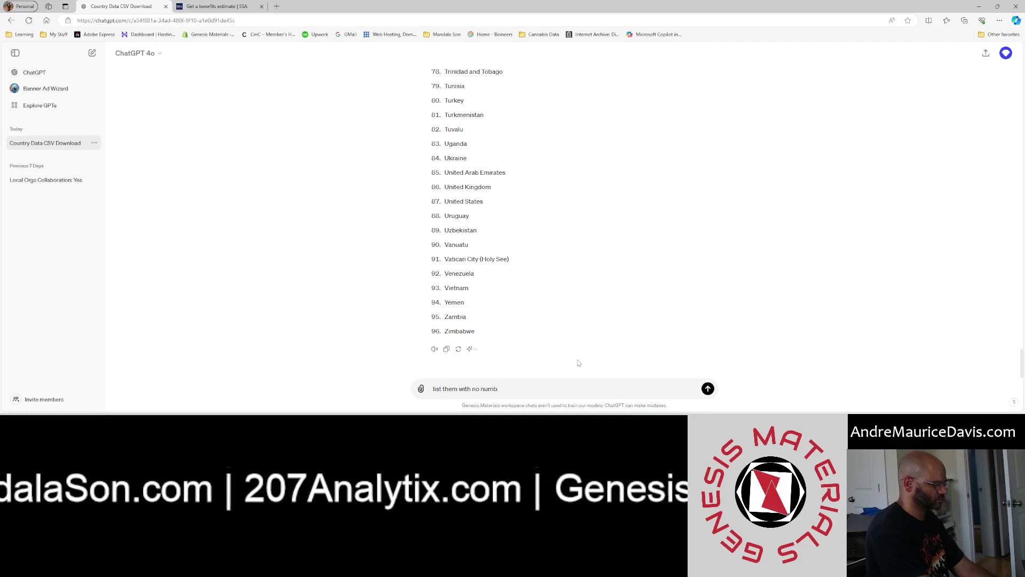
pyautogui.press('BackSpace')
pyautogui.press('BackSpace')
pyautogui.press('BackSpace')
pyautogui.press('BackSpace')
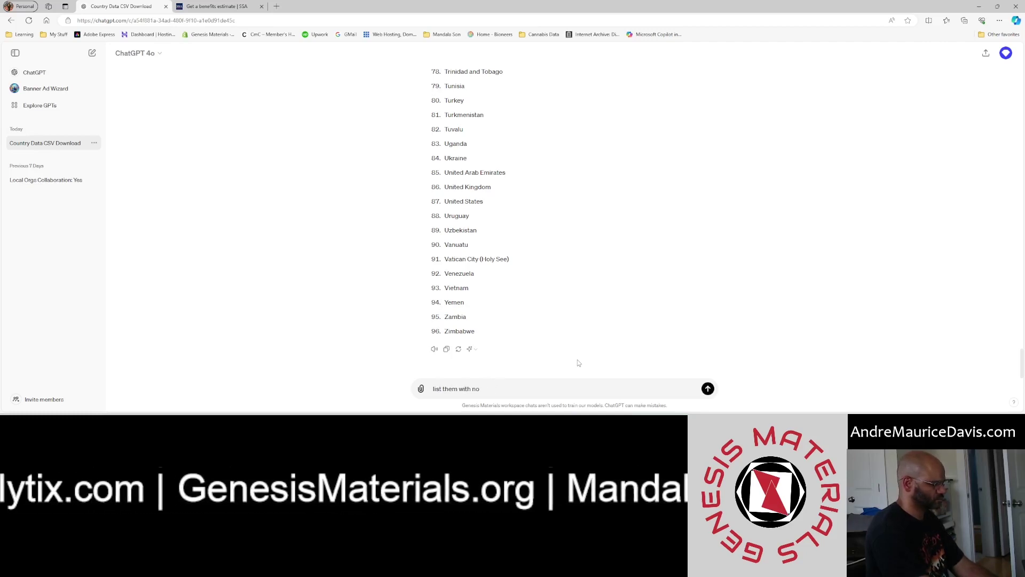
pyautogui.write('bullet')
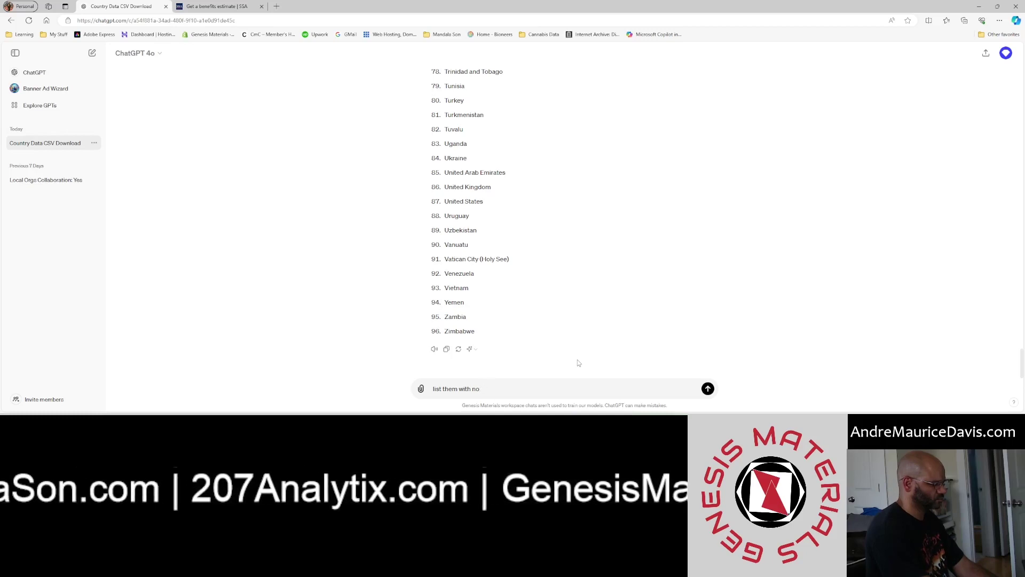
pyautogui.write(' or nu')
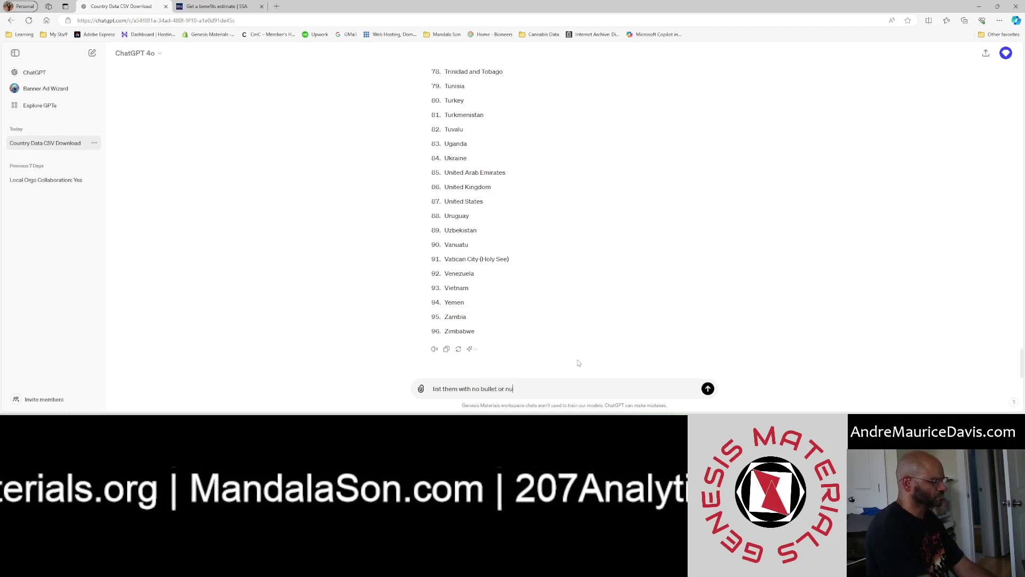
pyautogui.write('mber in a way that I can copy')
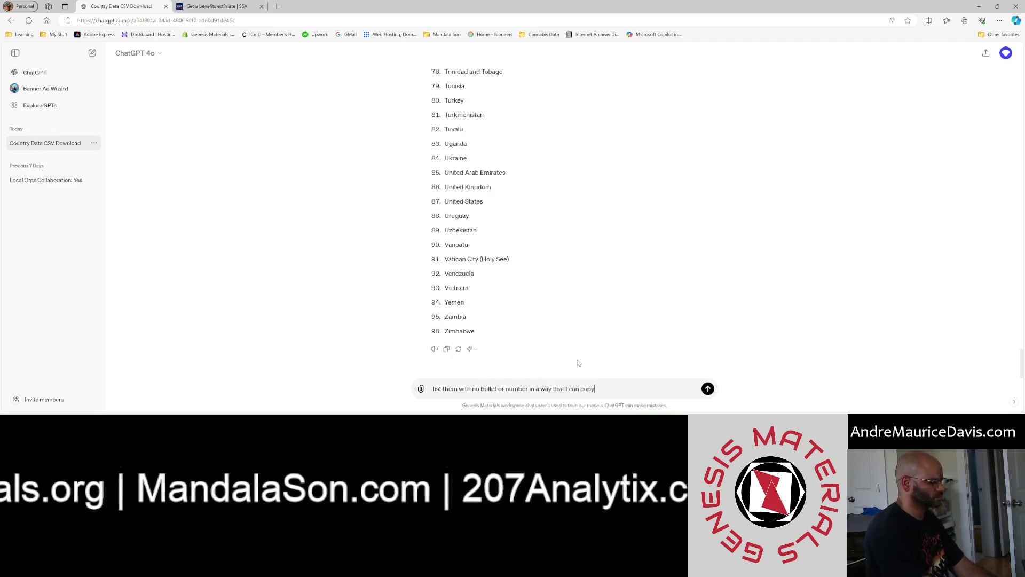
pyautogui.press('Return')
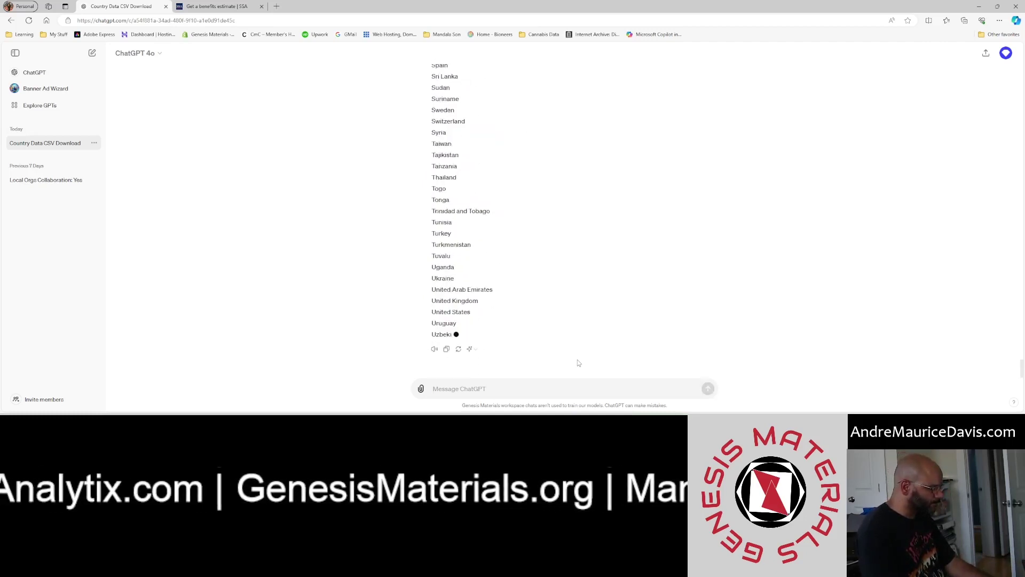
# - Copy the plain country list from the reply and paste it into the Countries.csv sheet in Excel, starting at A2
pyautogui.click(447, 349)
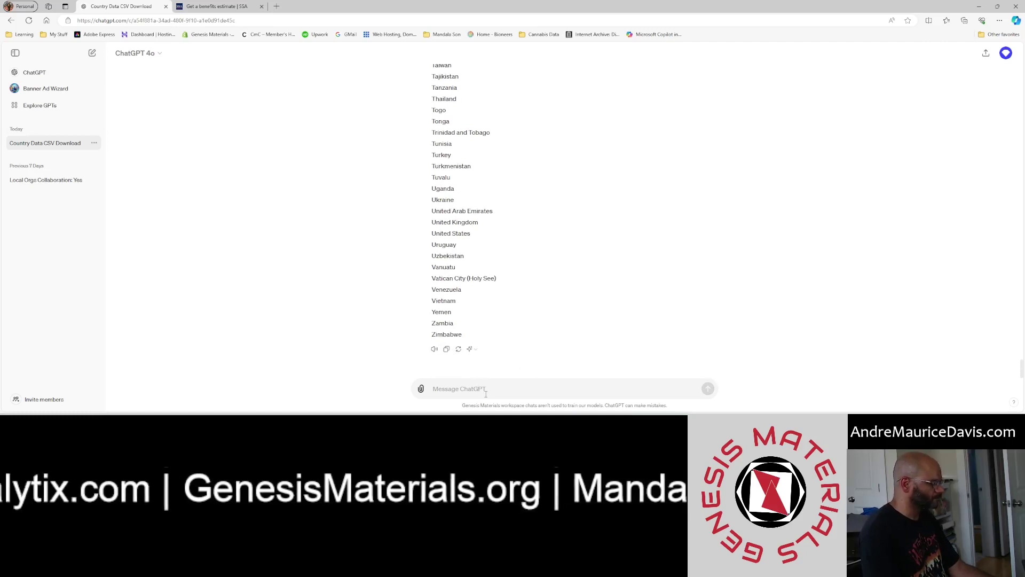
pyautogui.hotkey('alt', 'Tab')
pyautogui.hotkey('ctrl', 'v')
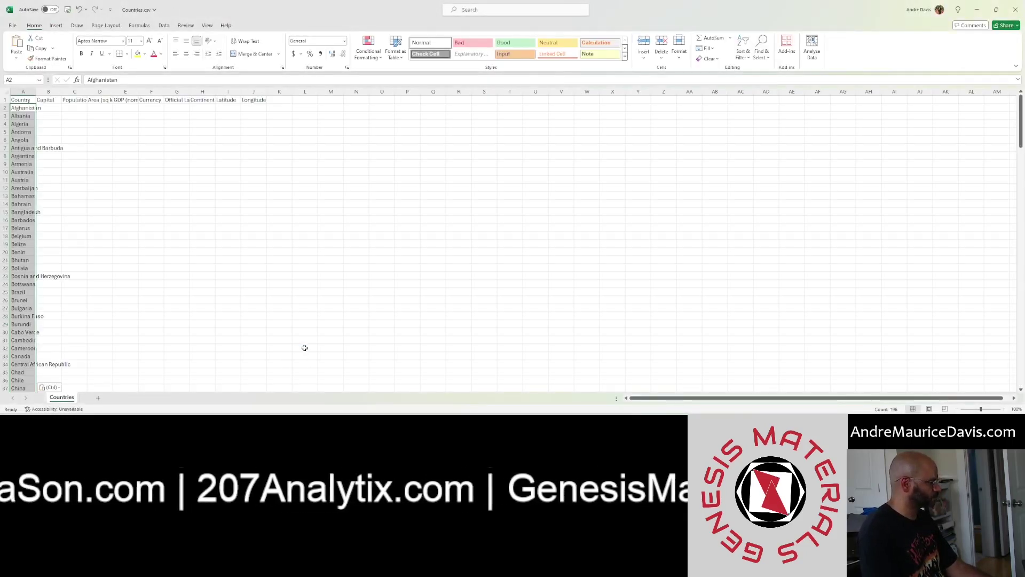
# - Check the pasted country list through to its last row, and autofit the width of the Country column
pyautogui.scroll(-7, 117, 298)
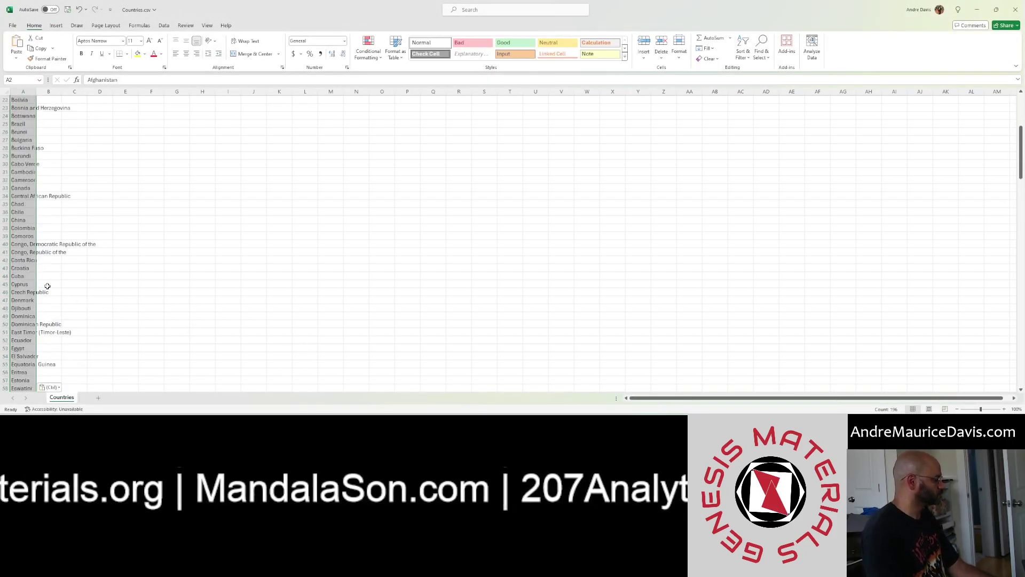
pyautogui.click(17, 289)
pyautogui.hotkey('ctrl', 'Down')
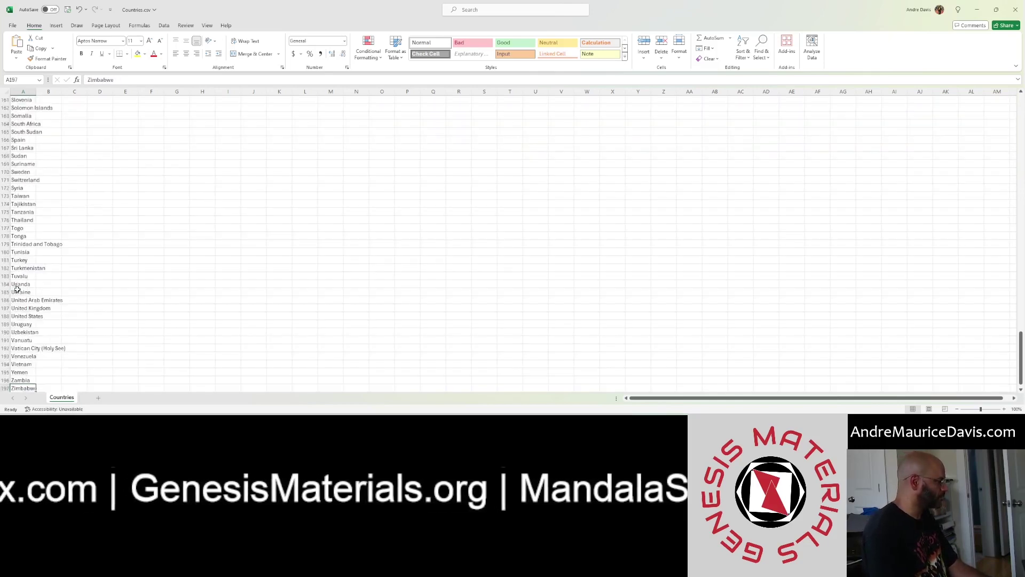
pyautogui.hotkey('ctrl', 'Up')
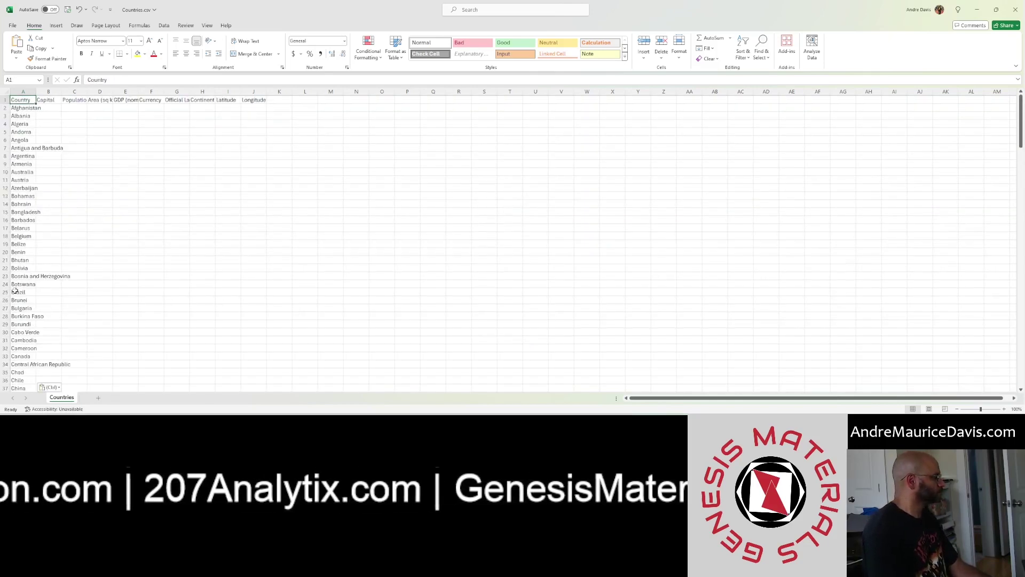
pyautogui.doubleClick(35, 91)
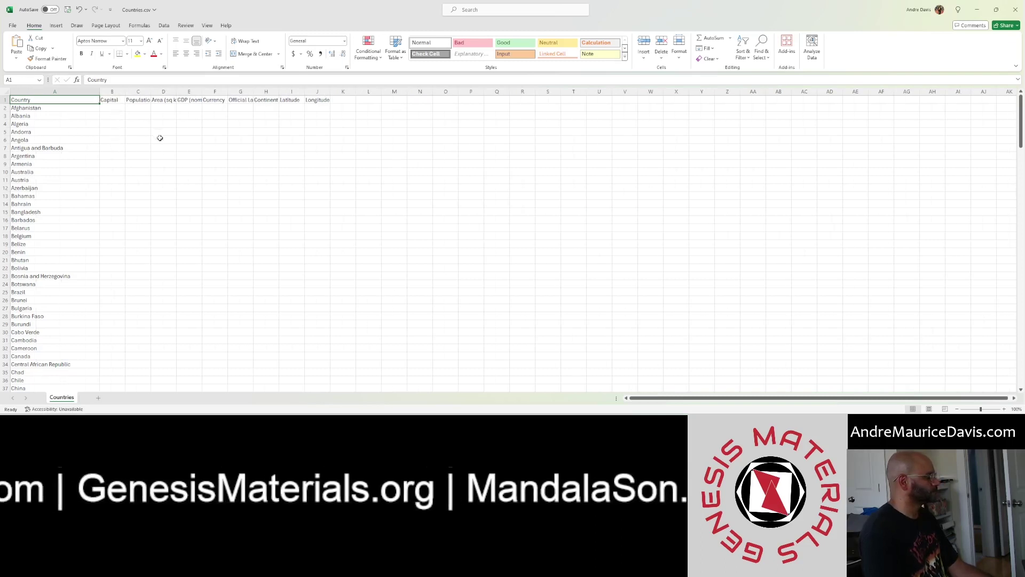
# - Switch to ChatGPT and send the prompt "In the same order, list the capital of each country"
pyautogui.hotkey('alt', 'Tab')
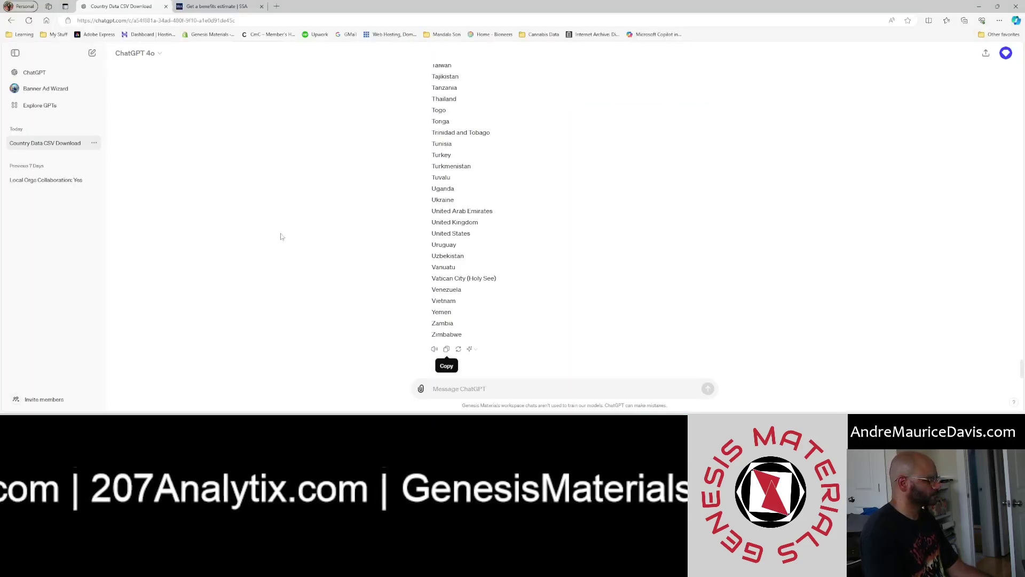
pyautogui.write('In')
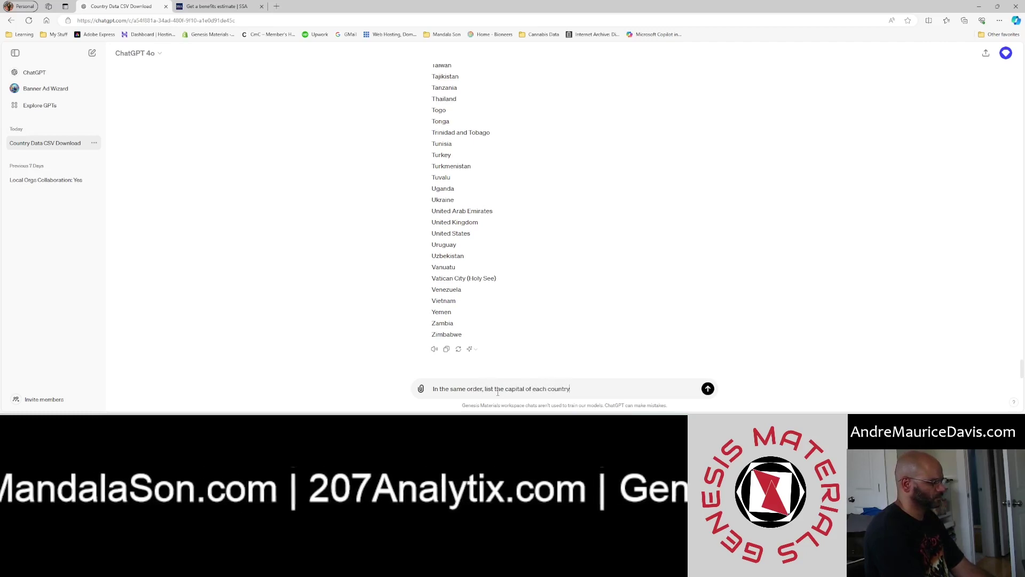
pyautogui.press('Return')
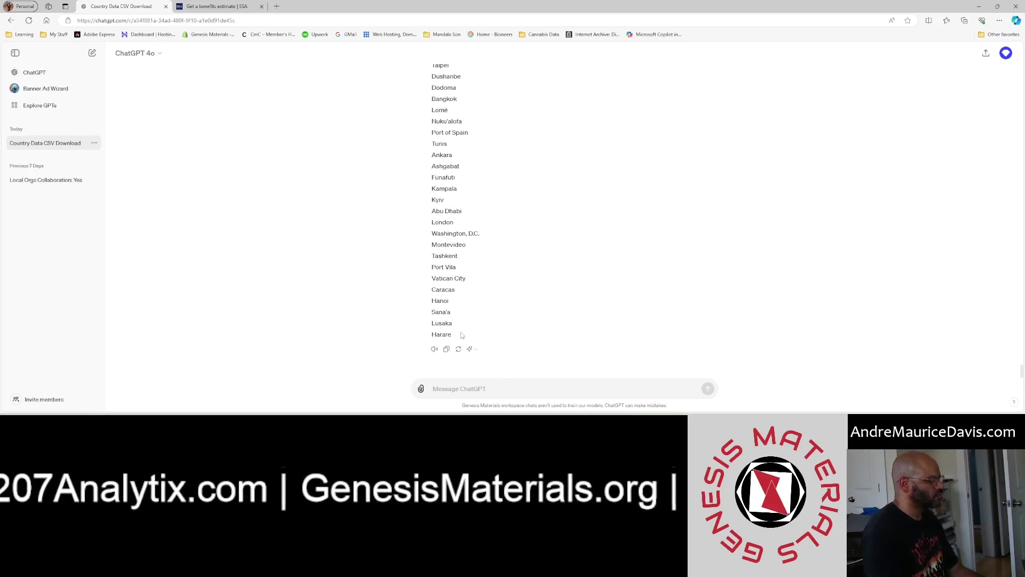
# - Copy the list of capitals from the reply and paste it into the Excel sheet's Capital column, starting at B2
pyautogui.click(446, 349)
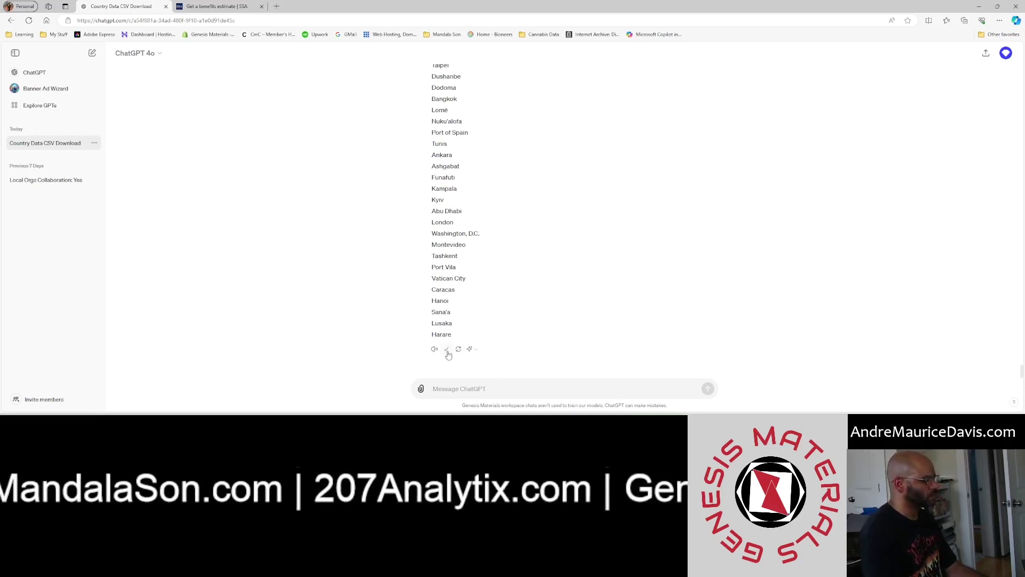
pyautogui.hotkey('alt', 'Tab')
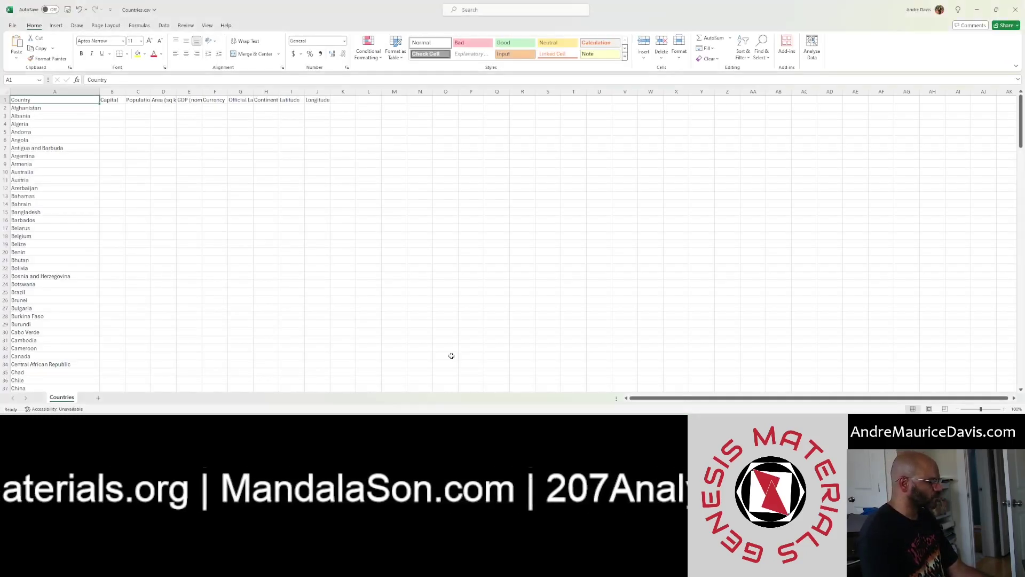
pyautogui.click(116, 106)
pyautogui.hotkey('ctrl', 'v')
# - Check that the capitals line up with the countries at the last row, and autofit the Capital column
pyautogui.click(118, 166)
pyautogui.hotkey('ctrl', 'Down')
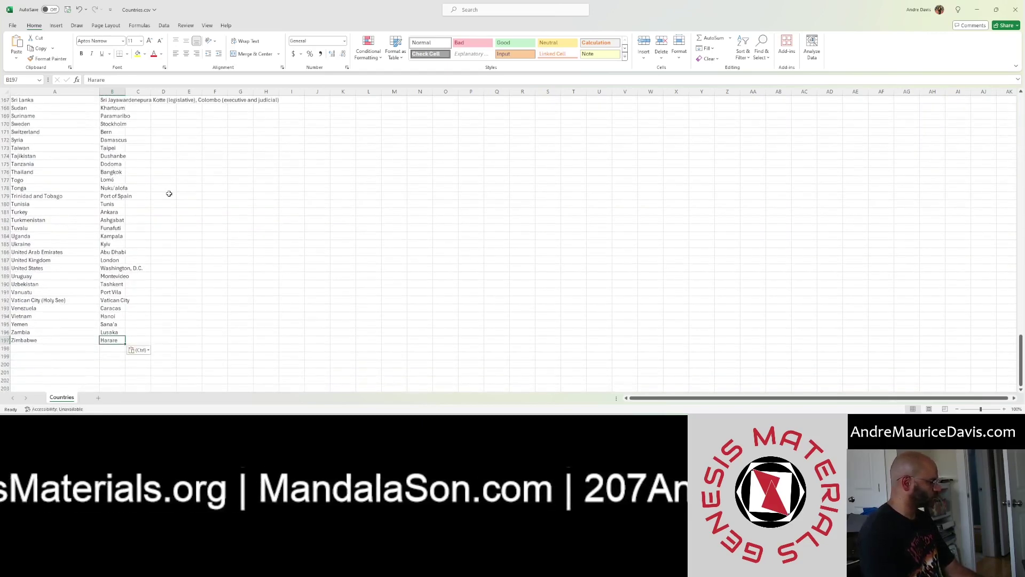
pyautogui.click(139, 210)
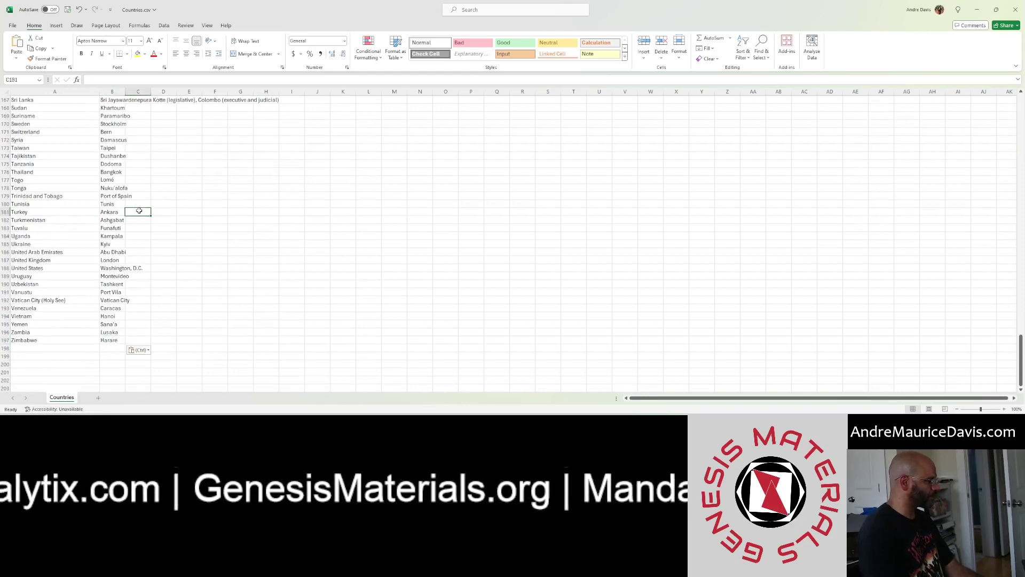
pyautogui.hotkey('ctrl', 'Up')
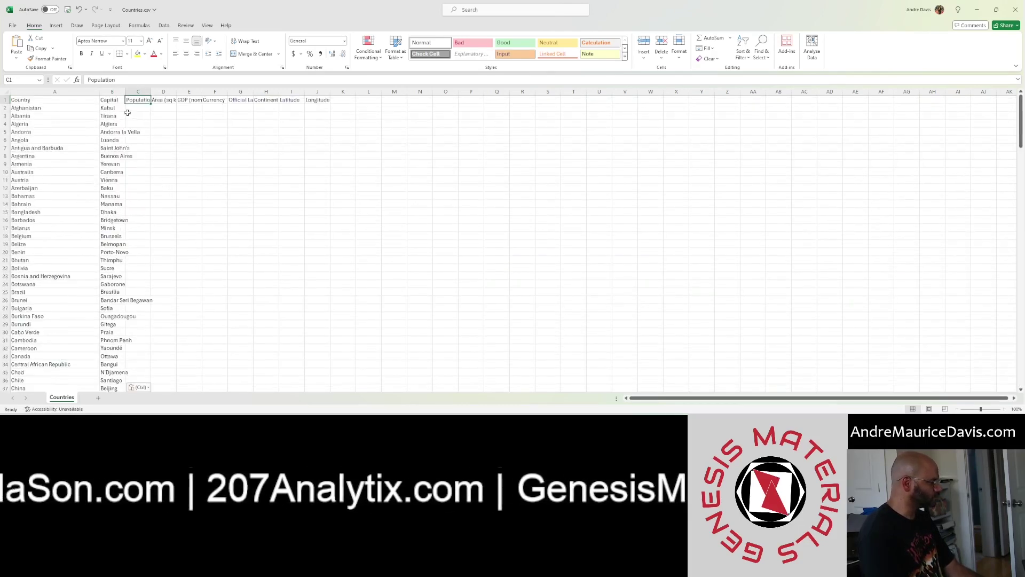
pyautogui.doubleClick(127, 91)
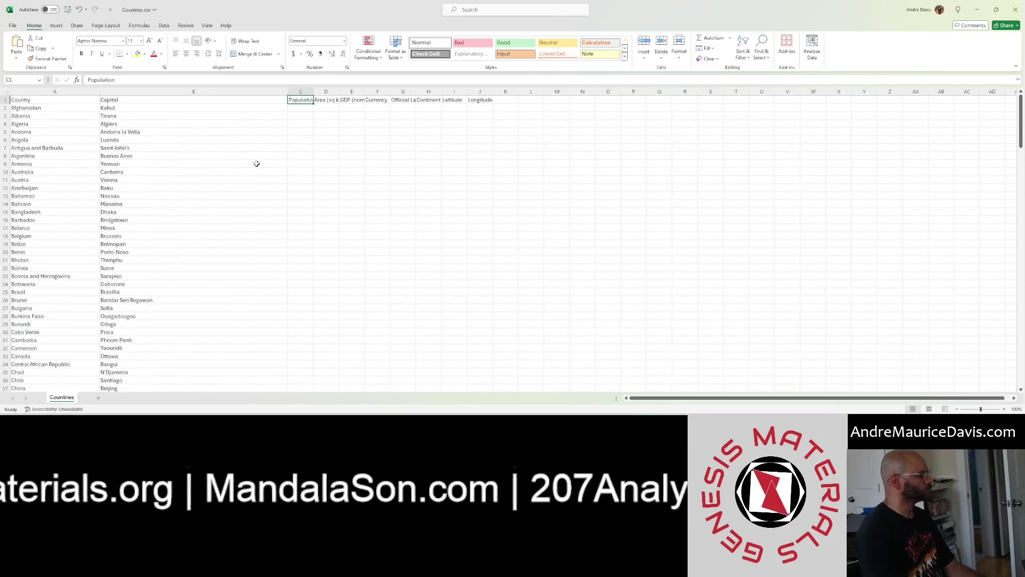
# - Switch to ChatGPT and send the prompt "repeat for the population", checking the next column heading in the Excel sheet
pyautogui.hotkey('alt', 'Tab')
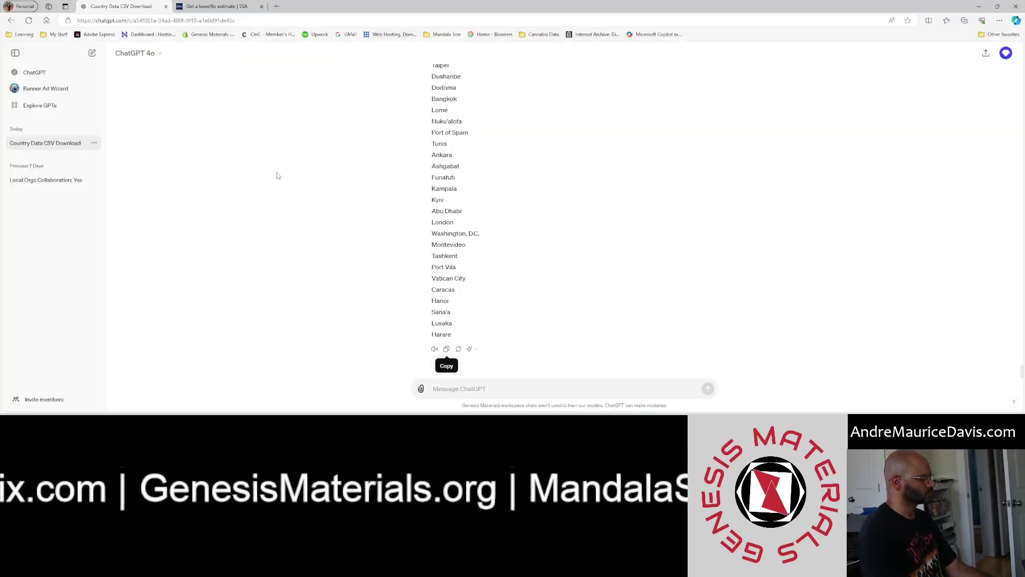
pyautogui.write('repeat f')
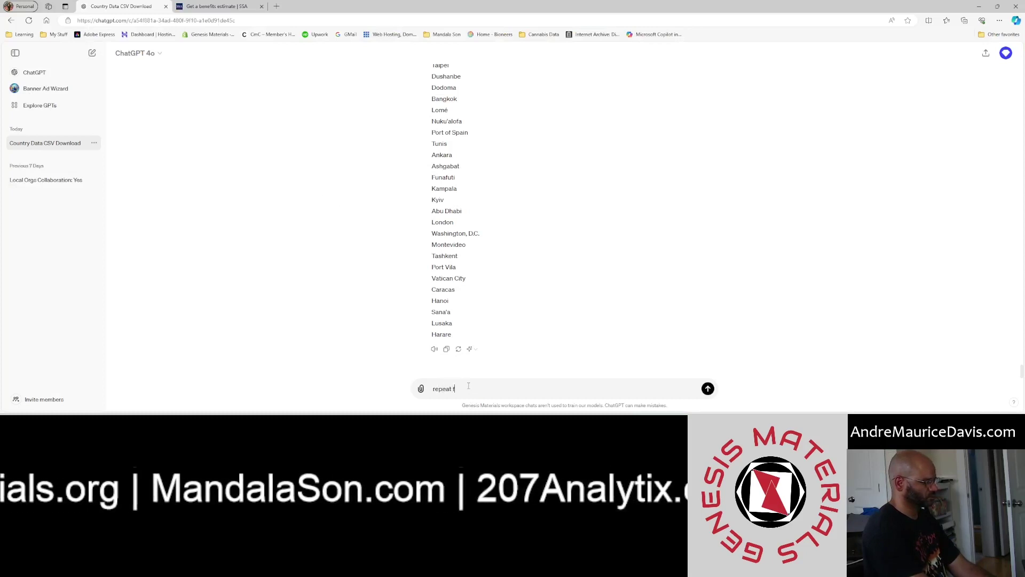
pyautogui.write('or the')
pyautogui.hotkey('alt', 'Tab')
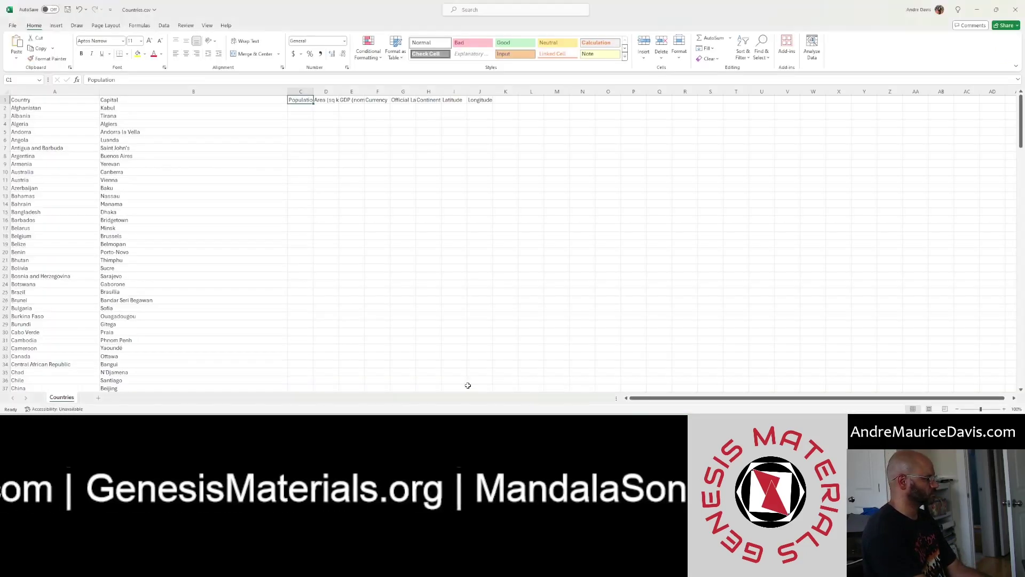
pyautogui.hotkey('alt', 'Tab')
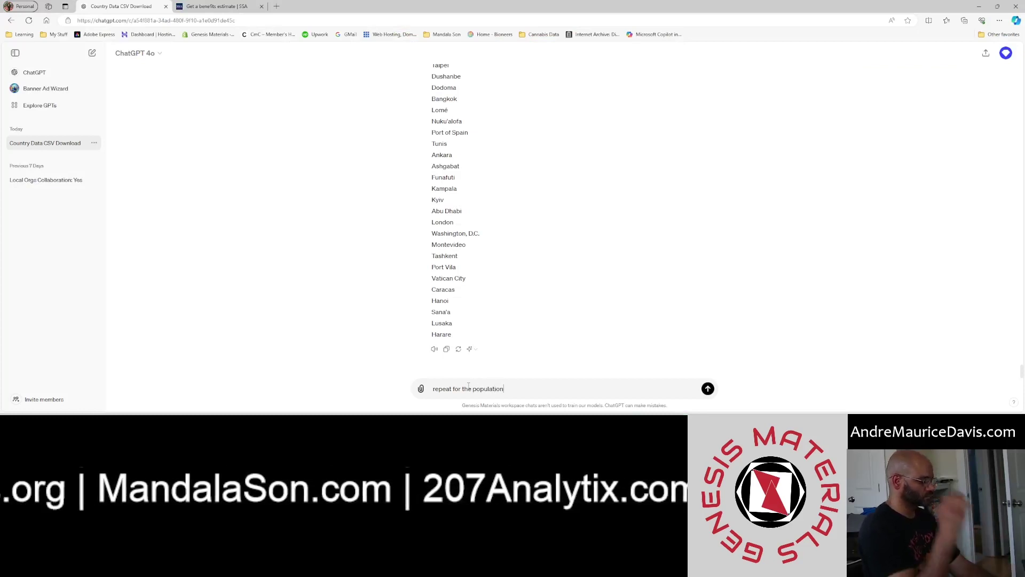
pyautogui.press('Return')
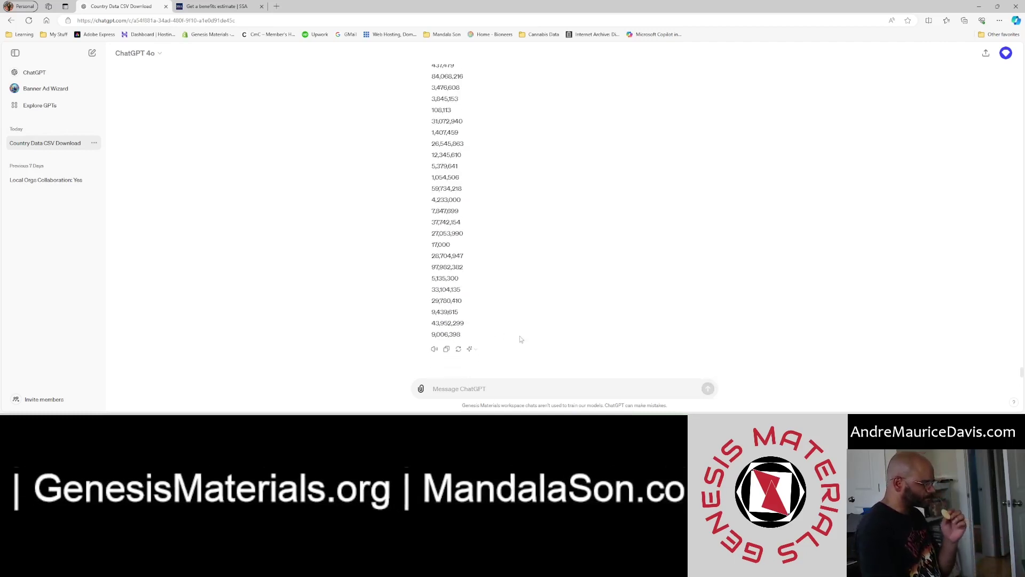
# - Copy the population figures from the reply and paste them into the Excel sheet's Population column, starting at C2
pyautogui.click(447, 350)
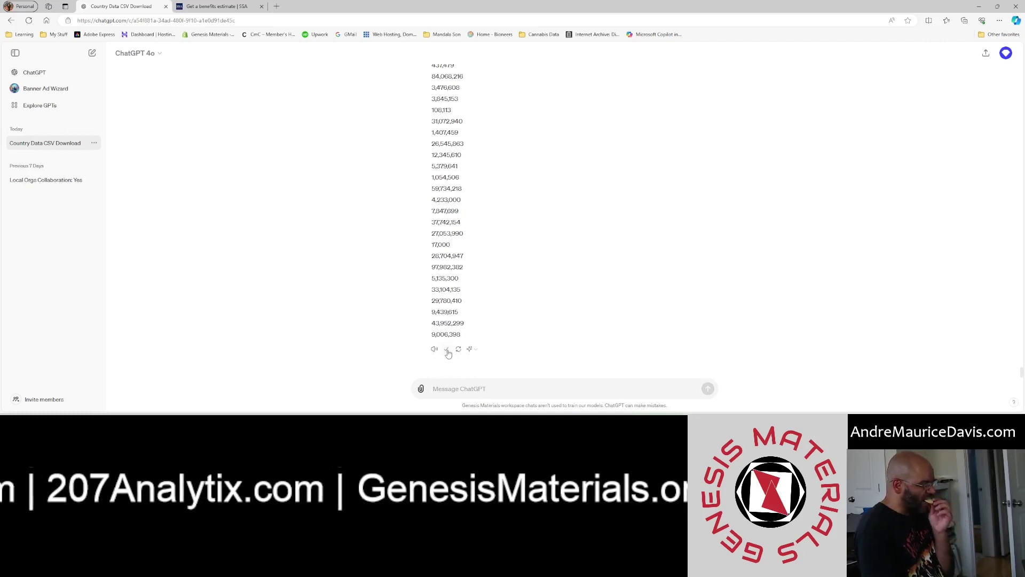
pyautogui.hotkey('alt', 'Tab')
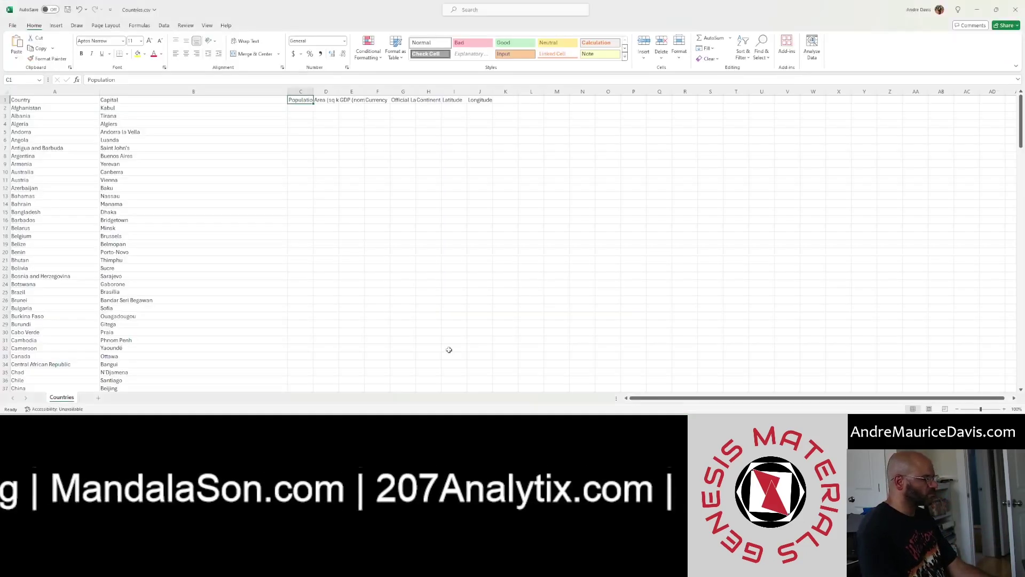
pyautogui.click(302, 109)
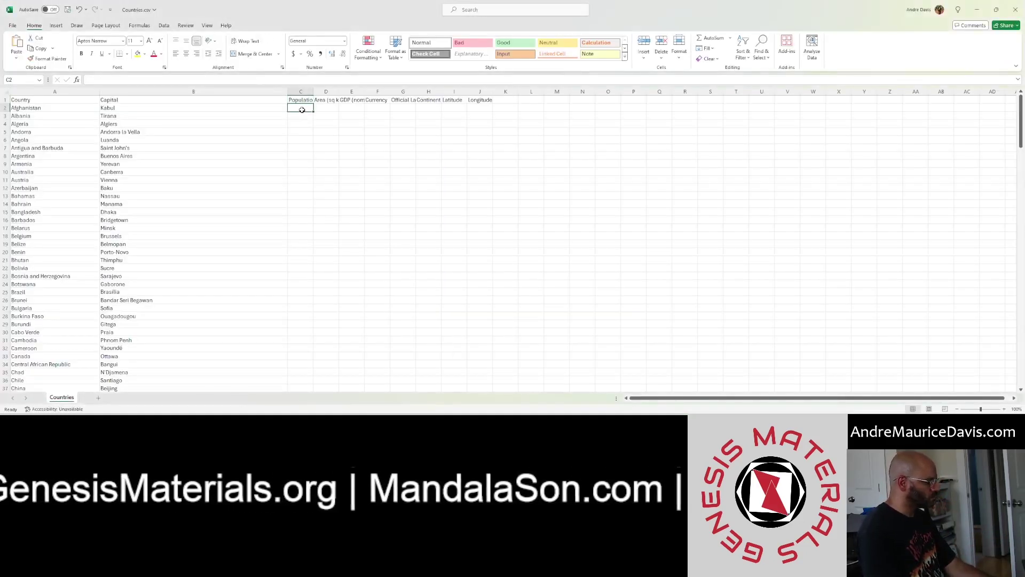
pyautogui.hotkey('ctrl', 'v')
# - Compare the end of the Population column with the last country row, and return to the ChatGPT conversation
pyautogui.click(302, 110)
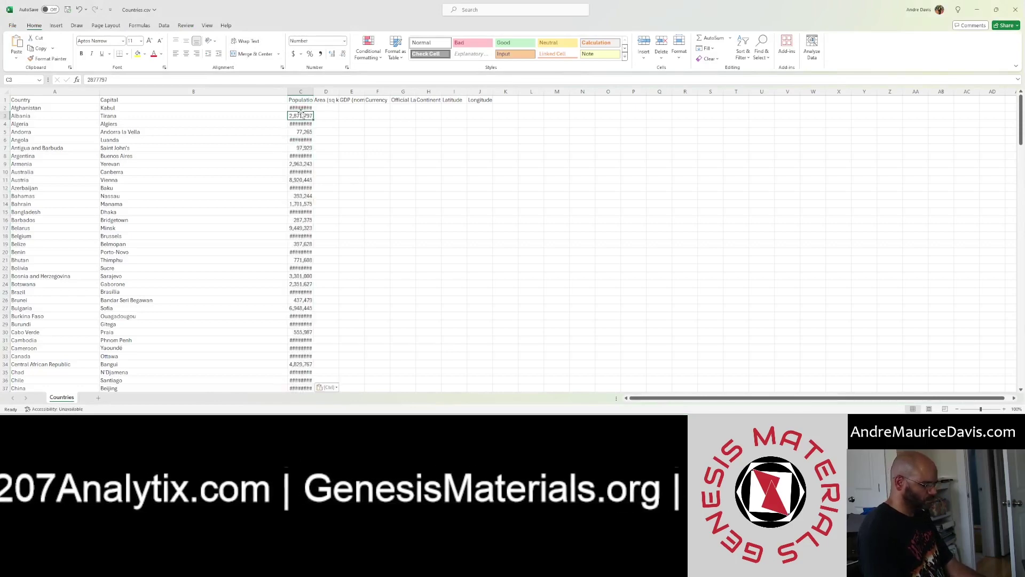
pyautogui.hotkey('ctrl', 'Down')
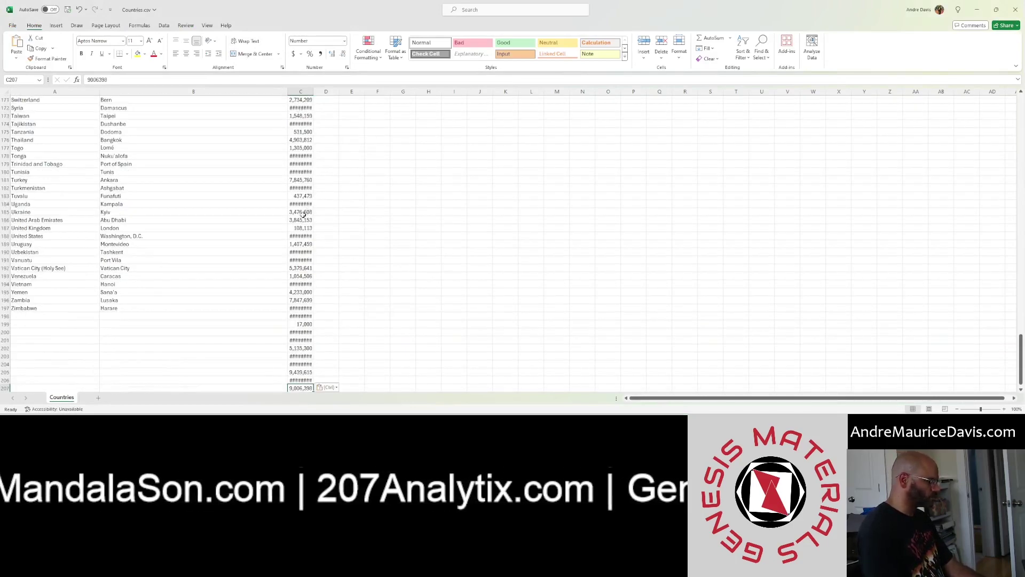
pyautogui.scroll(-1, 299, 219)
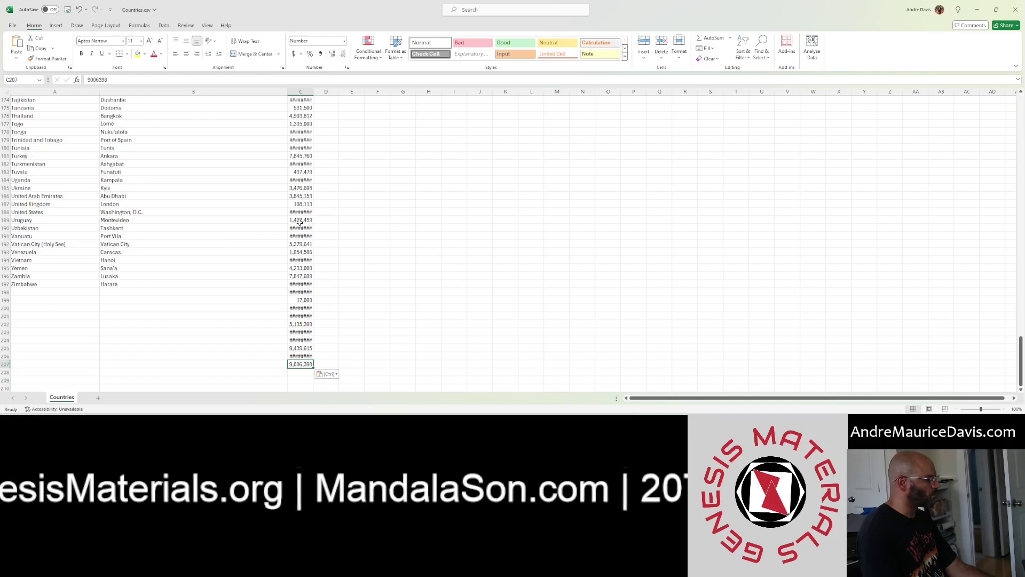
pyautogui.hotkey('alt', 'Tab')
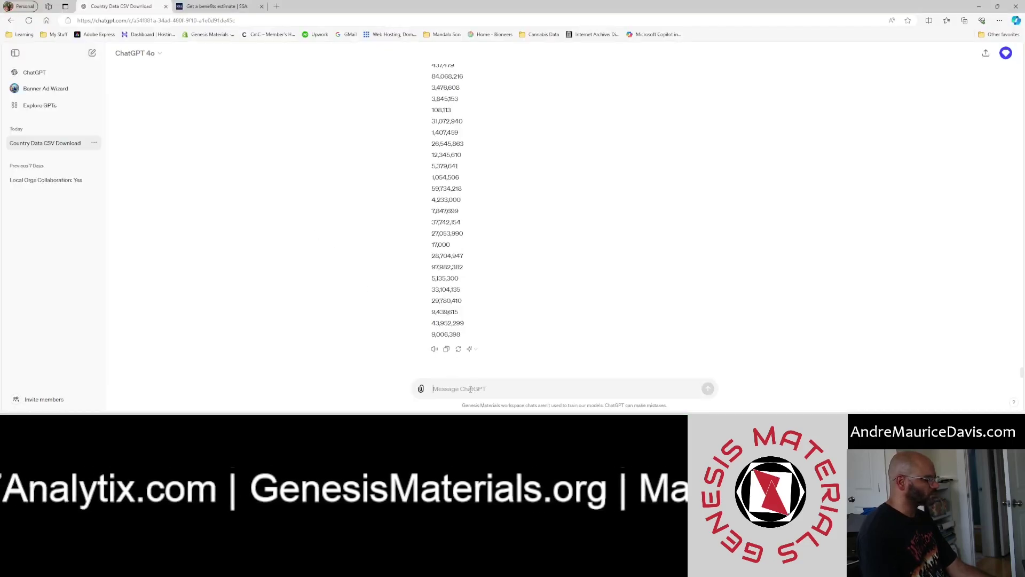
# - Send the prompt "That list is longer than what you outputted before. Please try again and verify accuracy"
pyautogui.write('That')
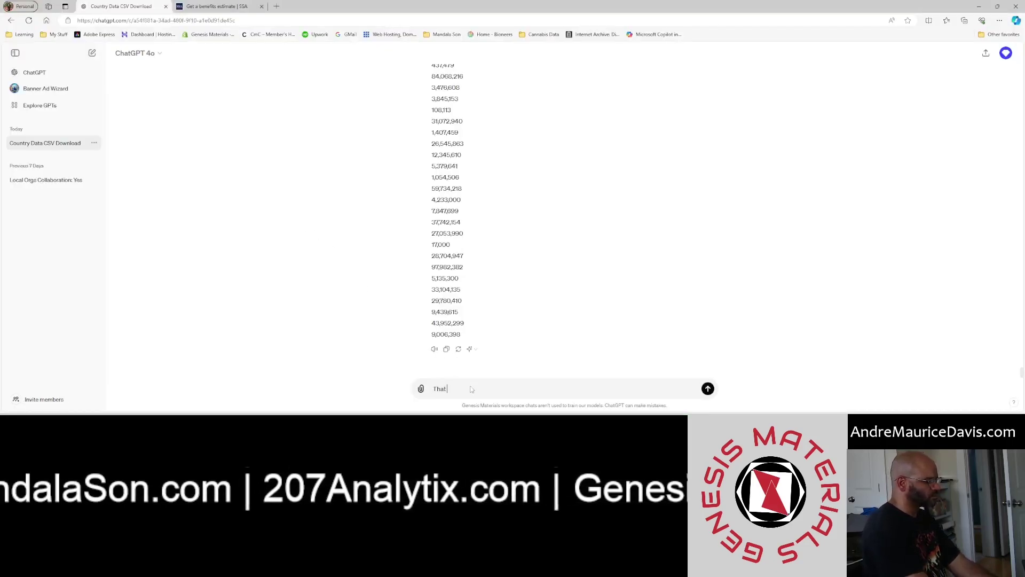
pyautogui.write(' list is long')
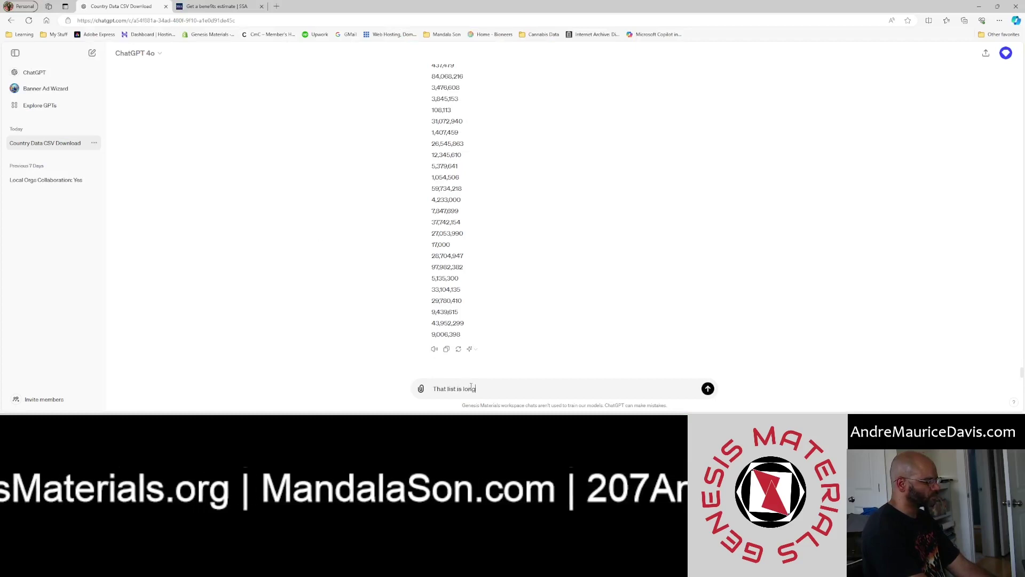
pyautogui.write('er than wha')
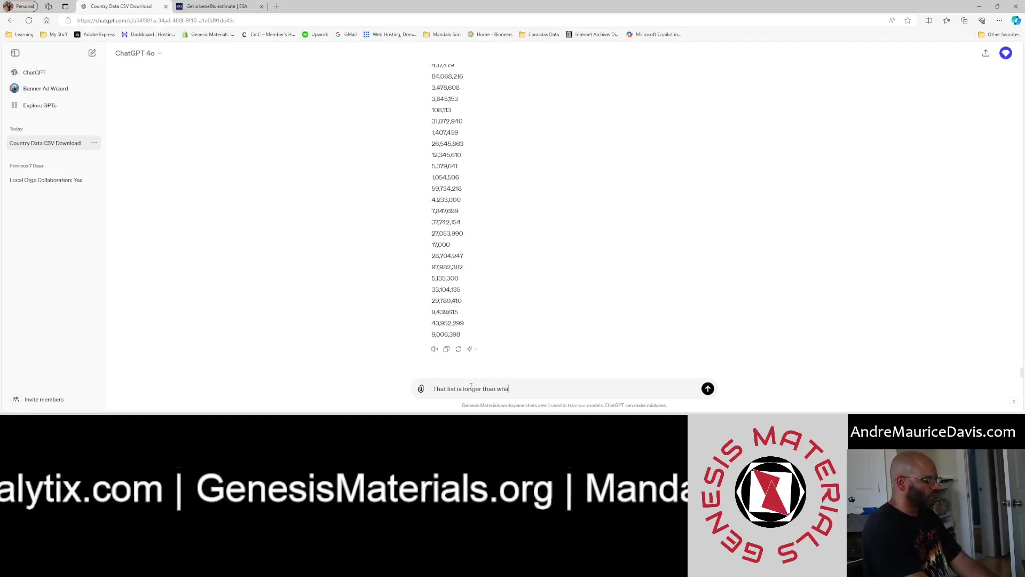
pyautogui.write('t')
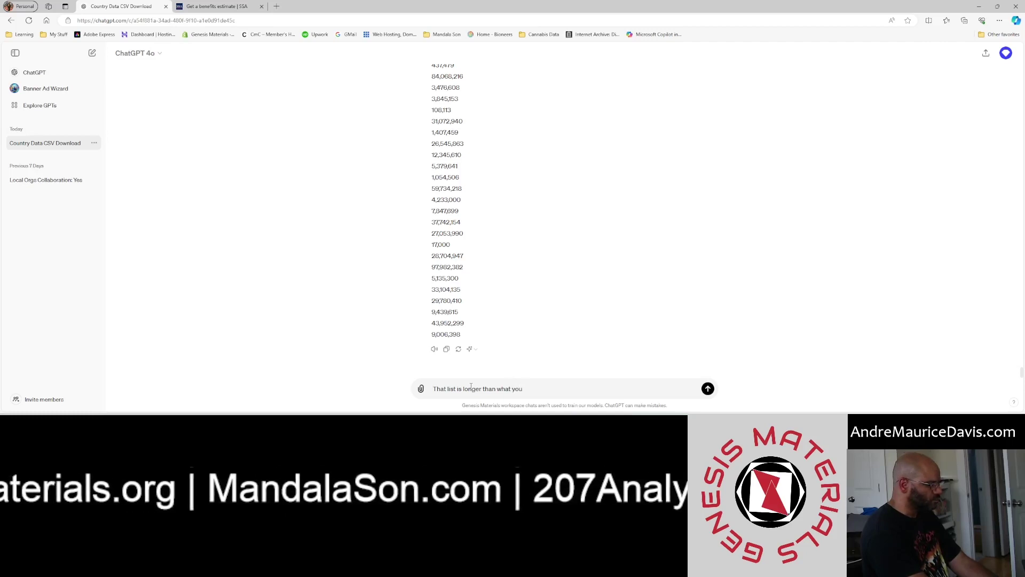
pyautogui.write('you outputted bef')
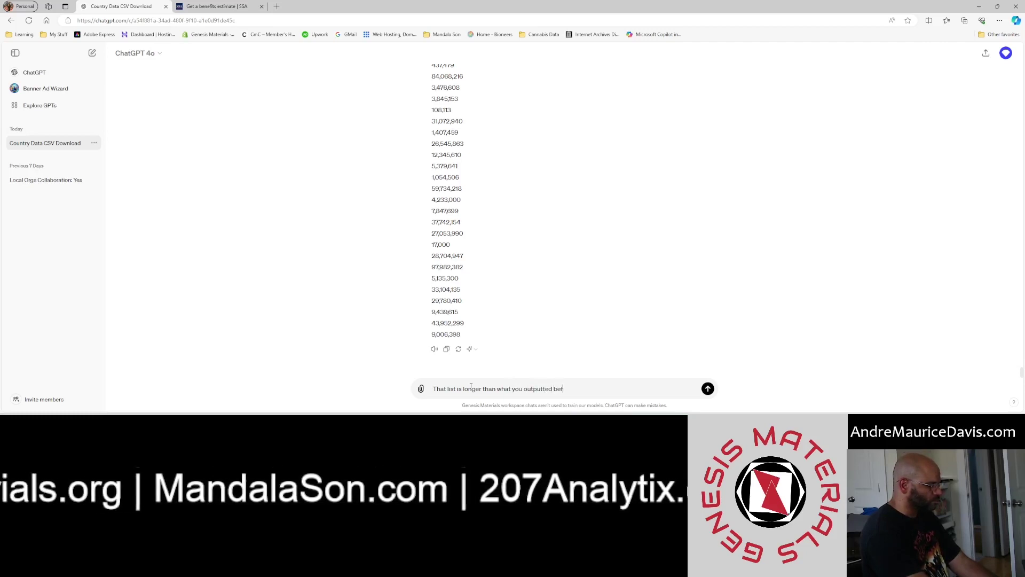
pyautogui.write('ore. Please ')
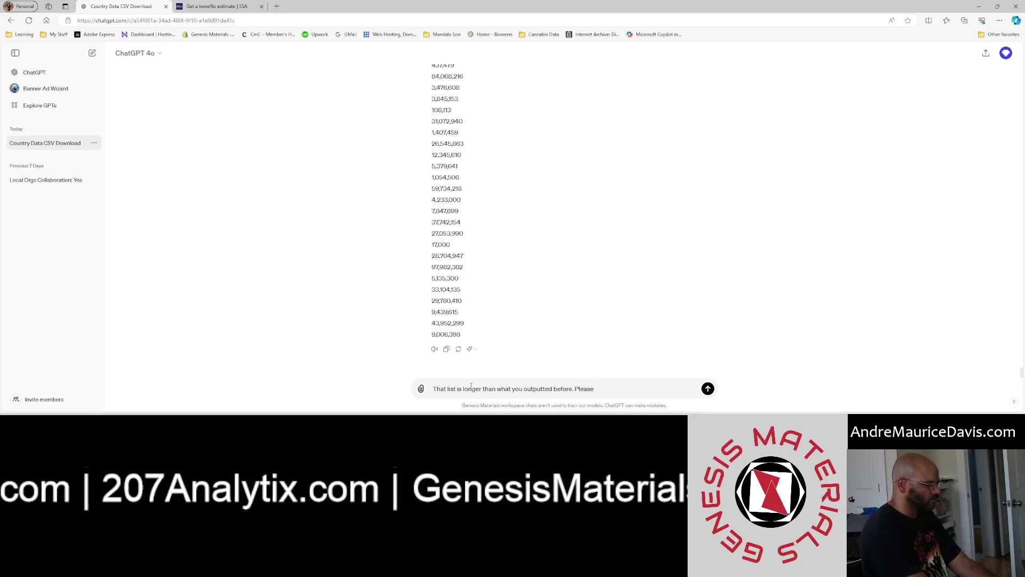
pyautogui.write('try again')
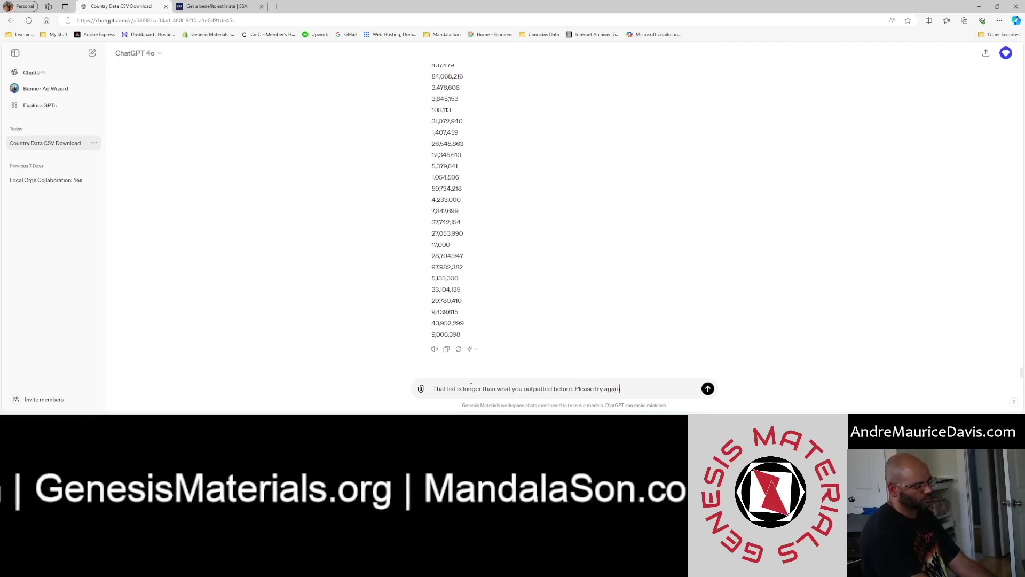
pyautogui.write(' and verify accuracy')
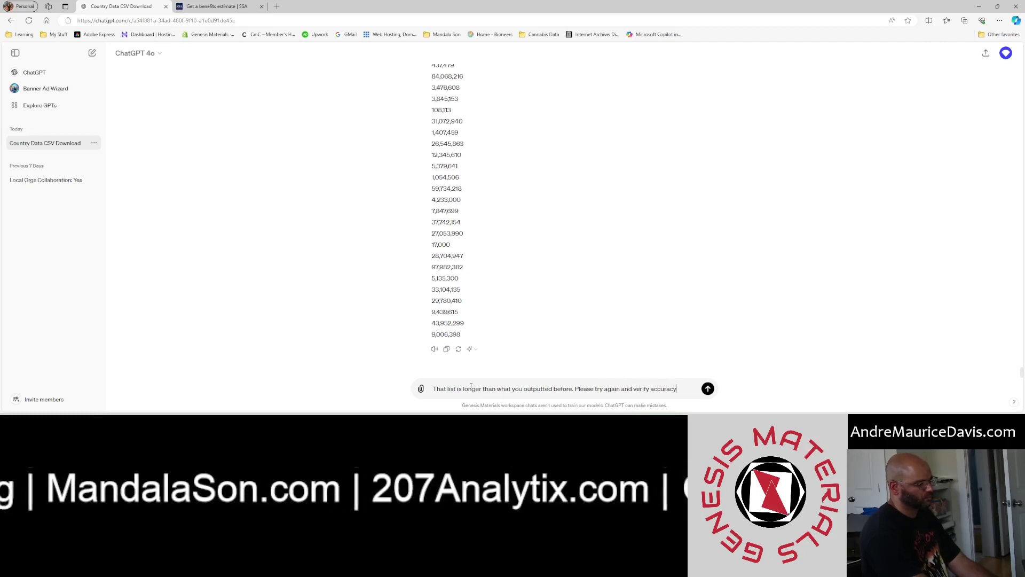
pyautogui.press('Return')
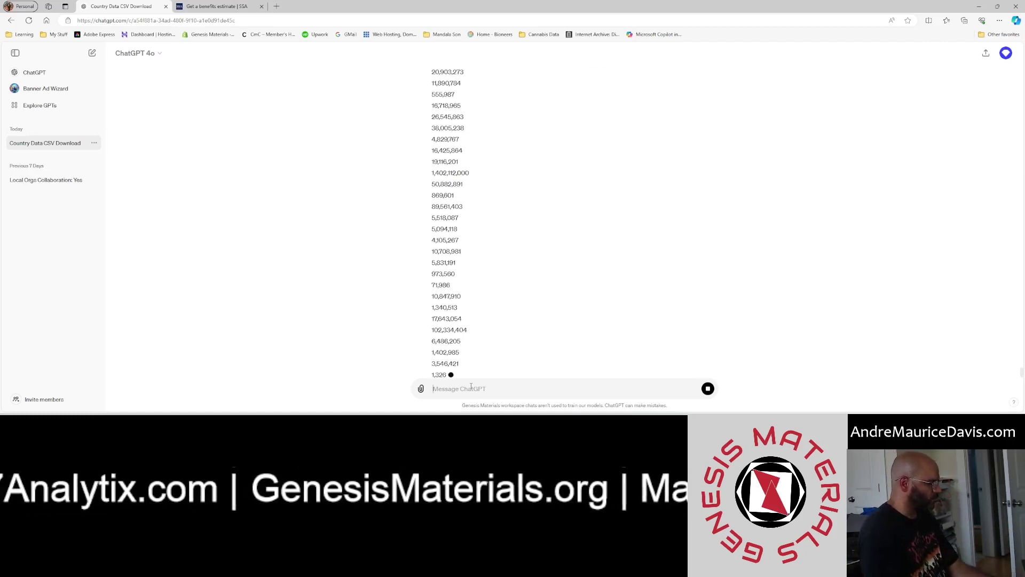
# - Switch to Excel and remove the pasted figures from the Population column, leaving only its heading
pyautogui.hotkey('alt', 'Tab')
pyautogui.write('9,006,398')
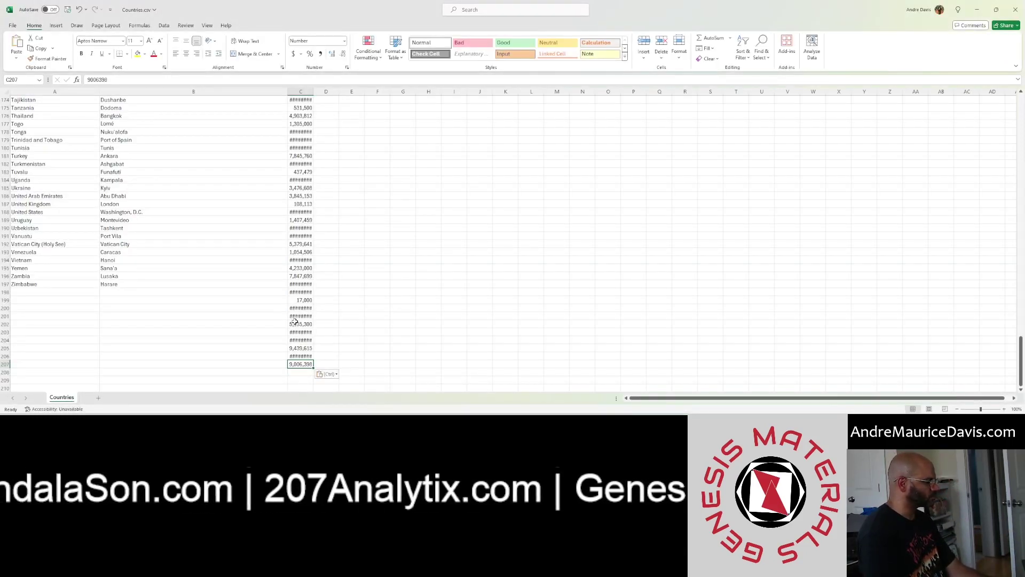
pyautogui.hotkey('ctrl', 'Up')
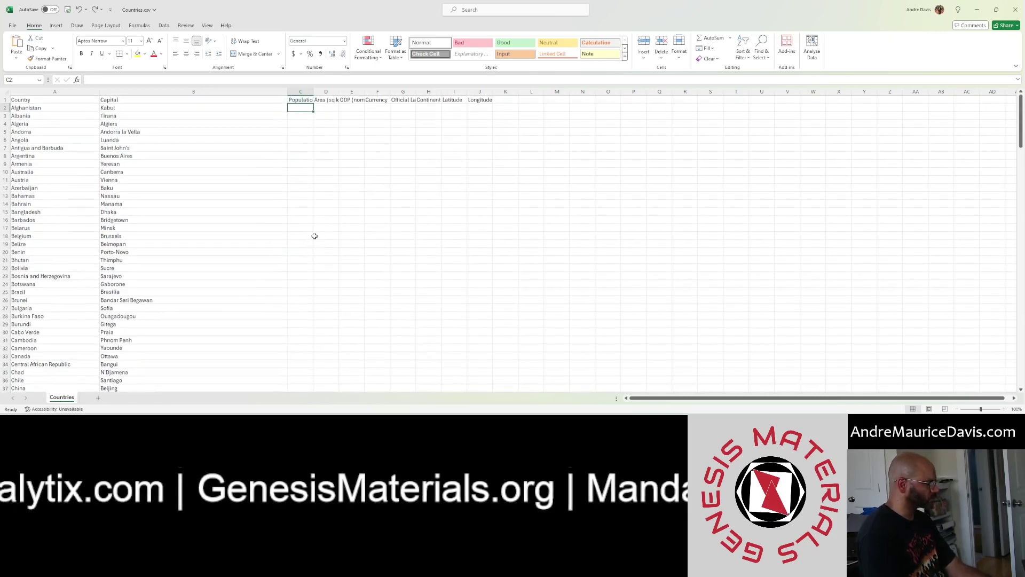
# - Copy ChatGPT's revised population list, paste it into the Excel sheet starting at C2, and autofit the Population column
pyautogui.hotkey('alt', 'Tab')
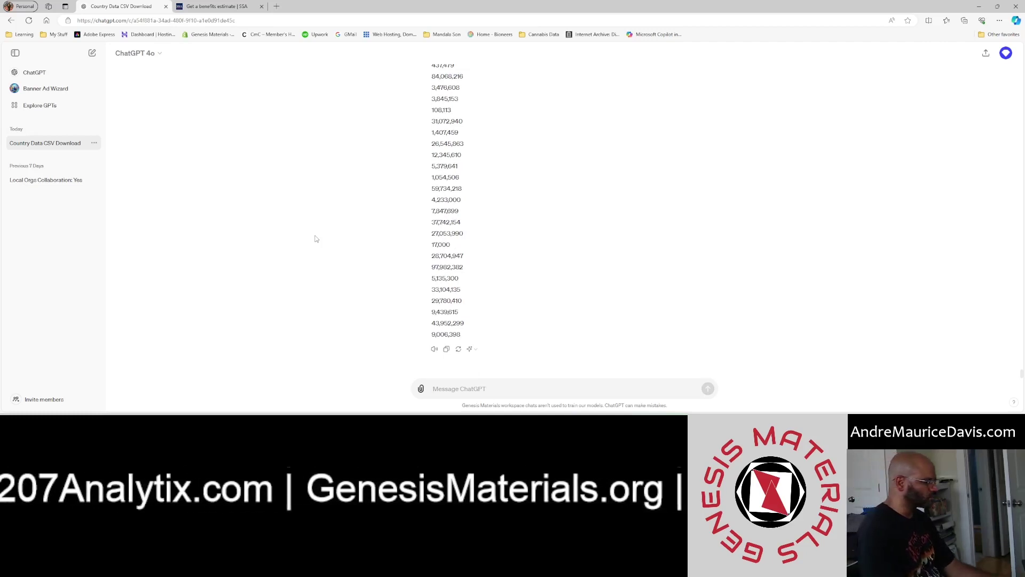
pyautogui.click(446, 349)
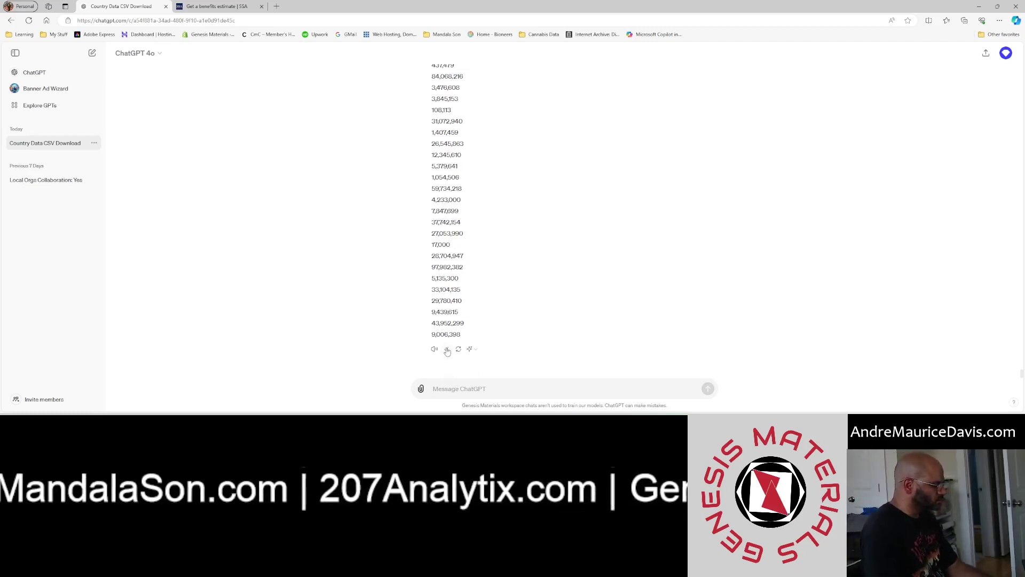
pyautogui.hotkey('alt', 'Tab')
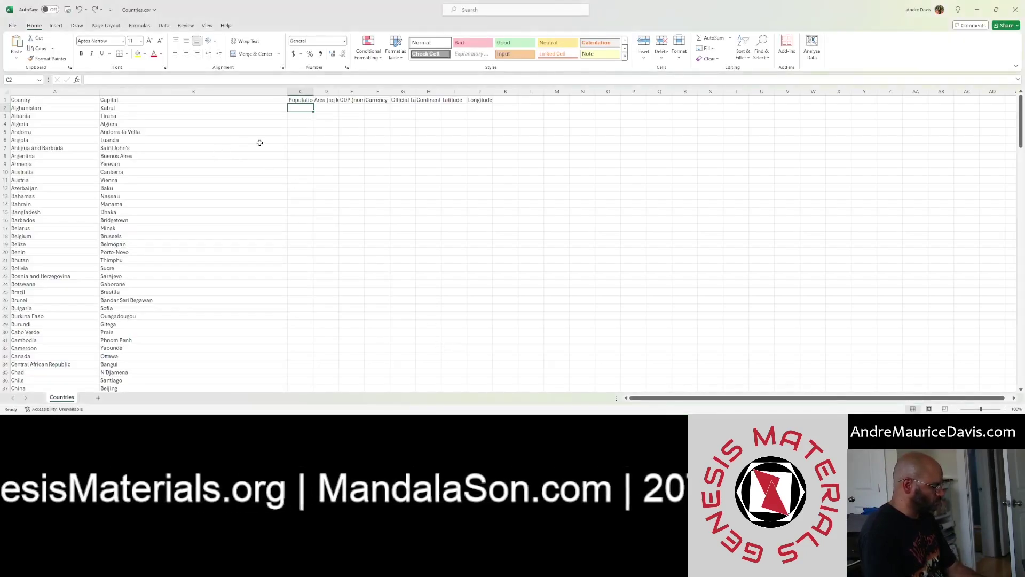
pyautogui.hotkey('ctrl', 'v')
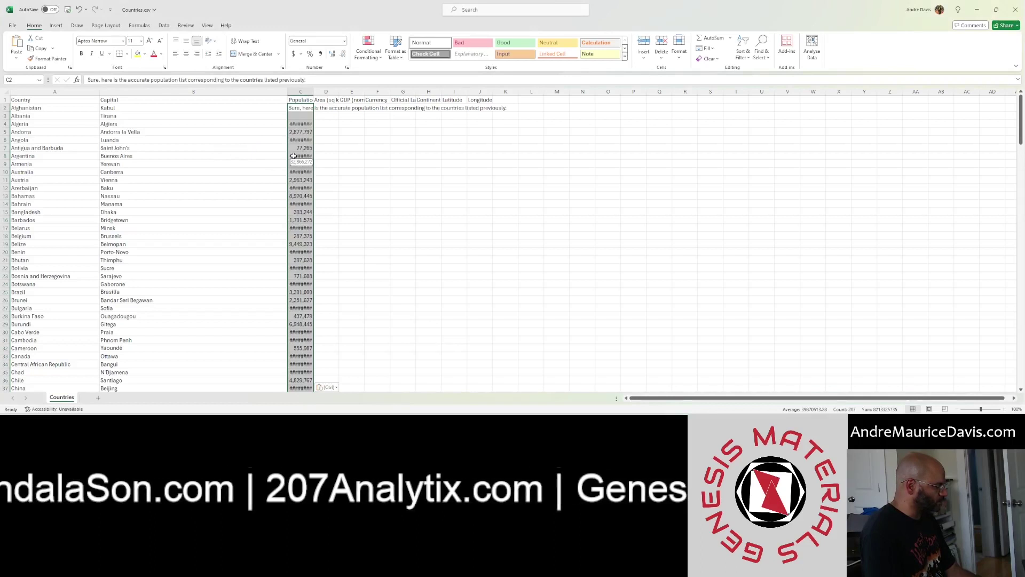
pyautogui.doubleClick(314, 91)
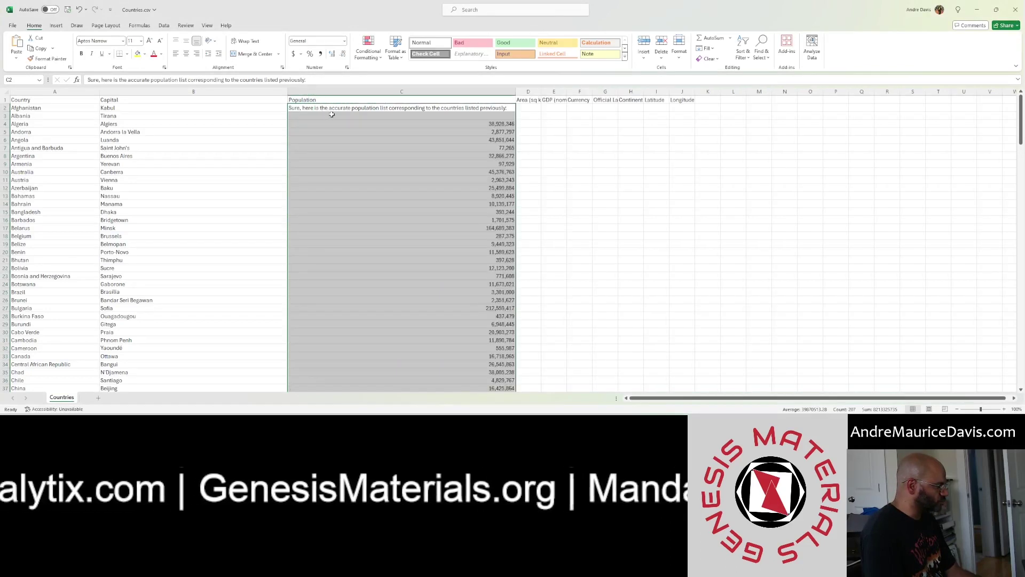
# - Clear the introductory sentence and the blank cell in C2:C3 above the population figures
pyautogui.click(363, 124)
pyautogui.moveTo(368, 109); pyautogui.dragTo(369, 112)
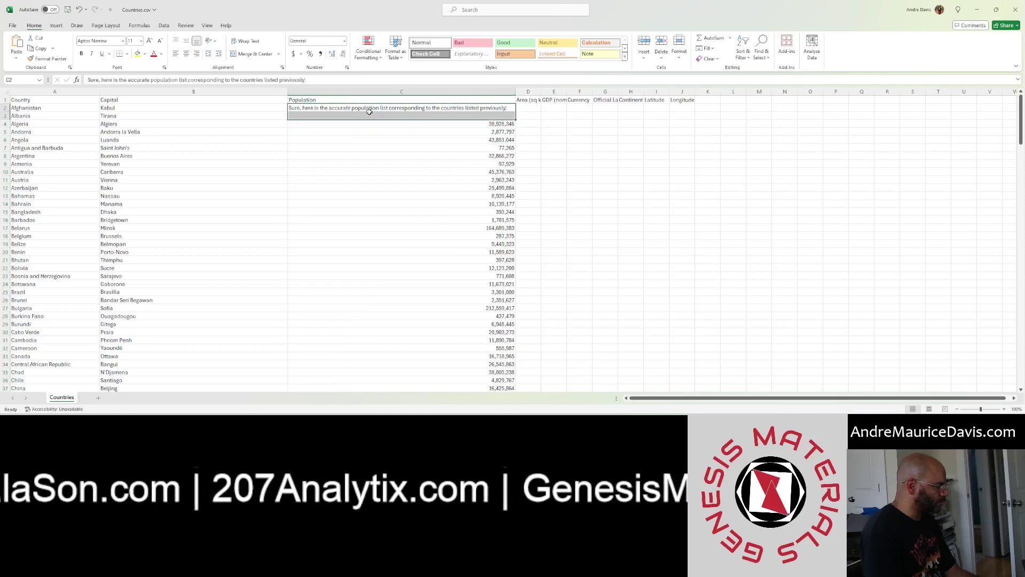
pyautogui.press('Delete')
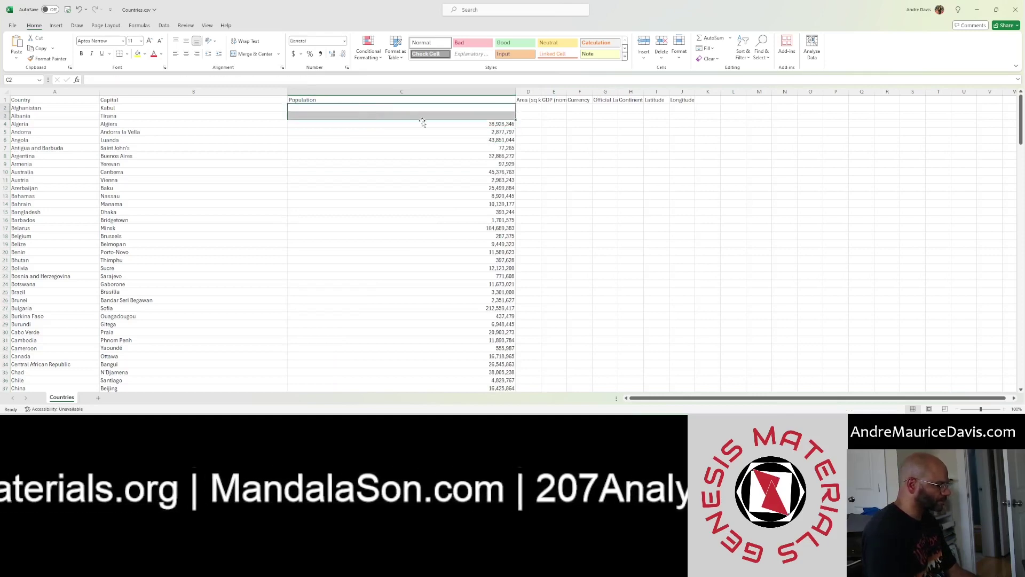
# - Select the population figures from C4 down and compare where they end with the last country row
pyautogui.click(426, 123)
pyautogui.hotkey('ctrl', 'shift', 'Down')
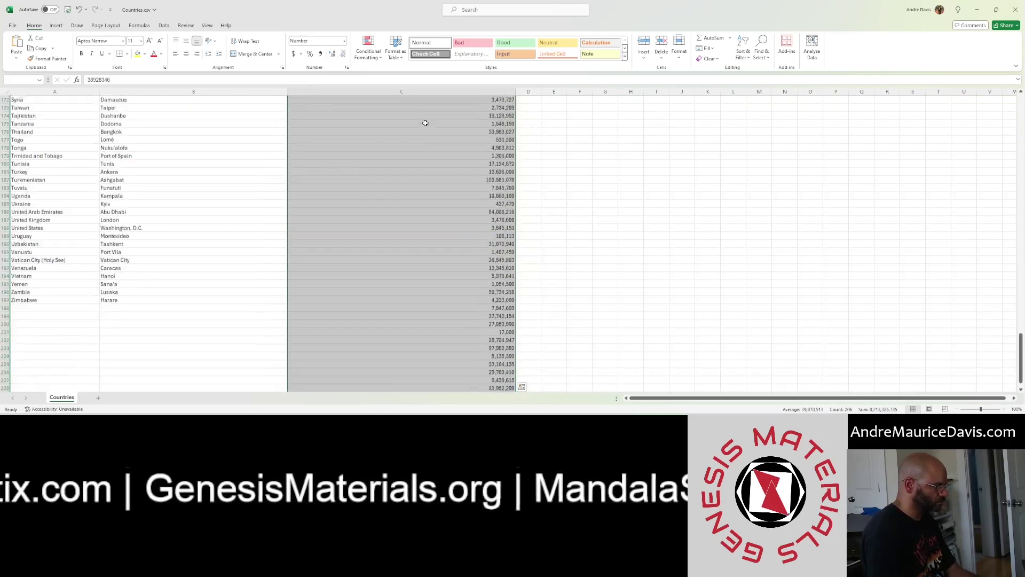
pyautogui.scroll(-5, 425, 142)
pyautogui.scroll(20, 426, 146)
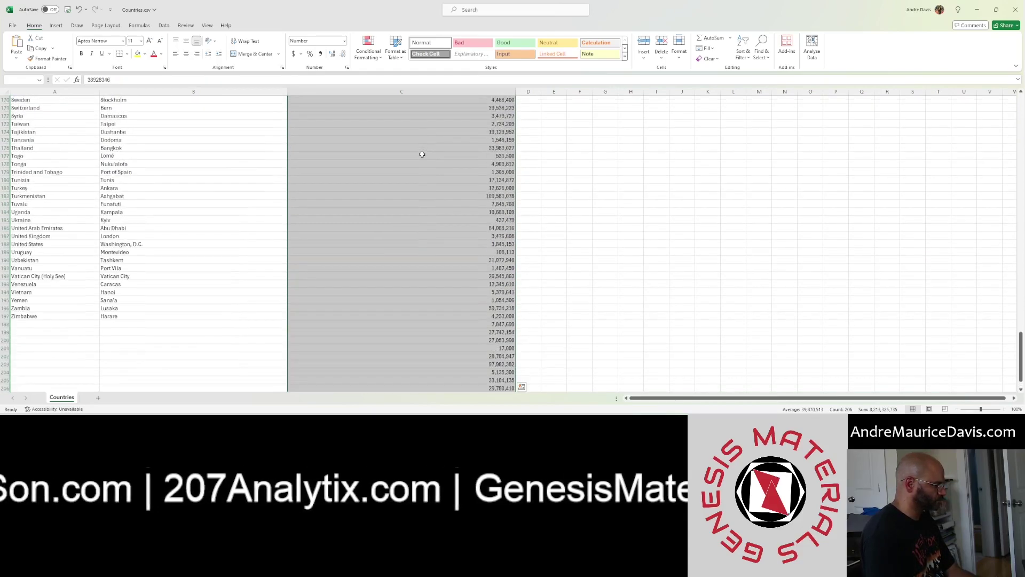
pyautogui.scroll(20, 424, 152)
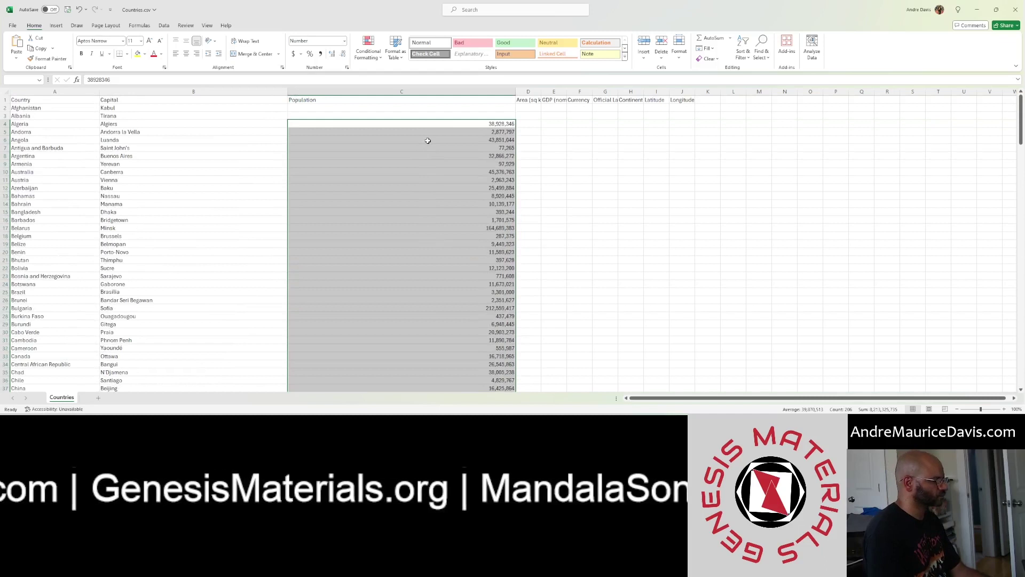
# - Undo the clearing of C2:C3, the column autofit and the pasted population list
pyautogui.hotkey('ctrl', 'z')
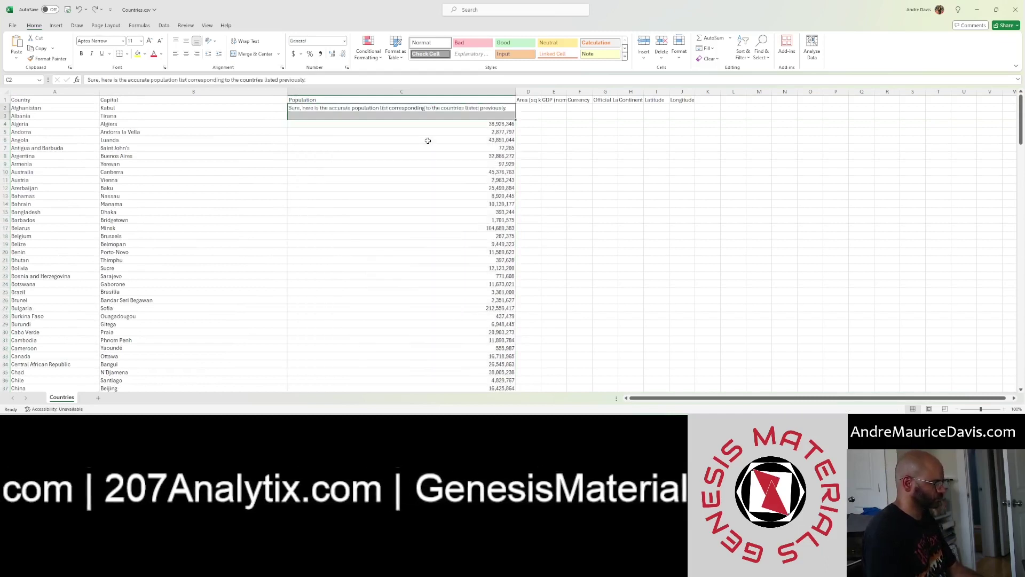
pyautogui.hotkey('ctrl', 'z')
pyautogui.hotkey('ctrl', 'z')
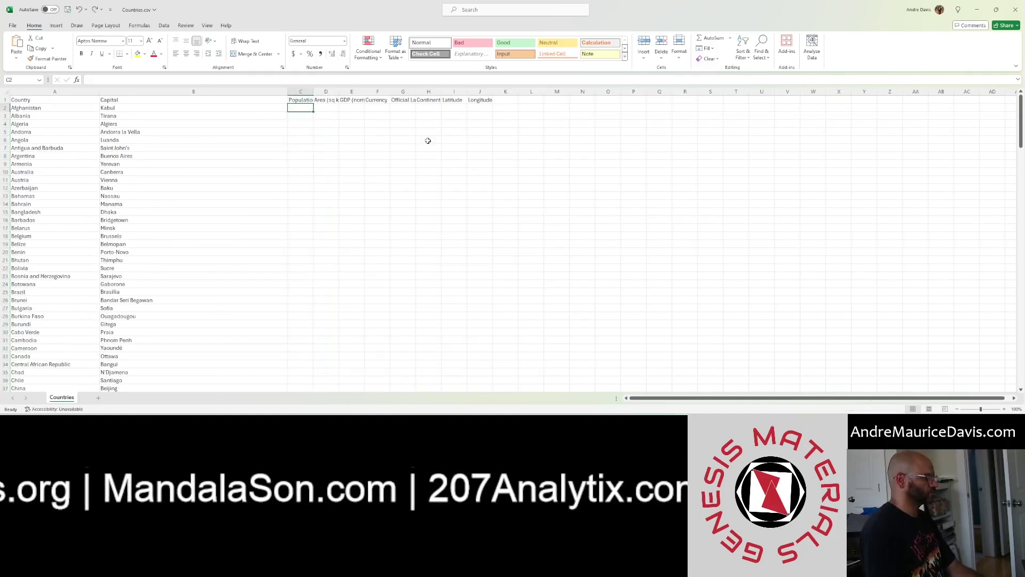
# - Switch to ChatGPT and draft "still too many records. there should only be the same amount of records for this population list as the country list."
pyautogui.hotkey('alt', 'Tab')
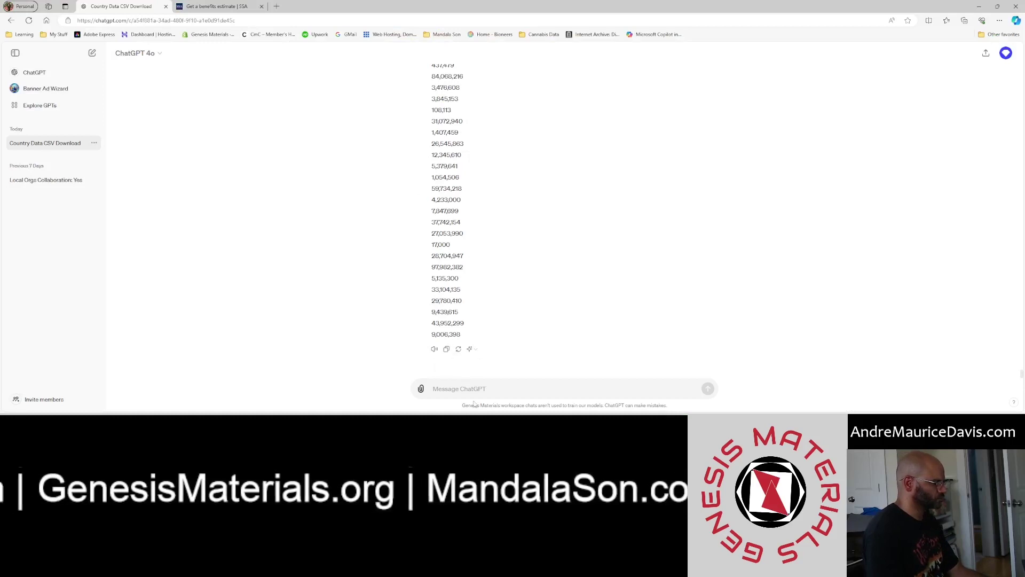
pyautogui.write('still too many')
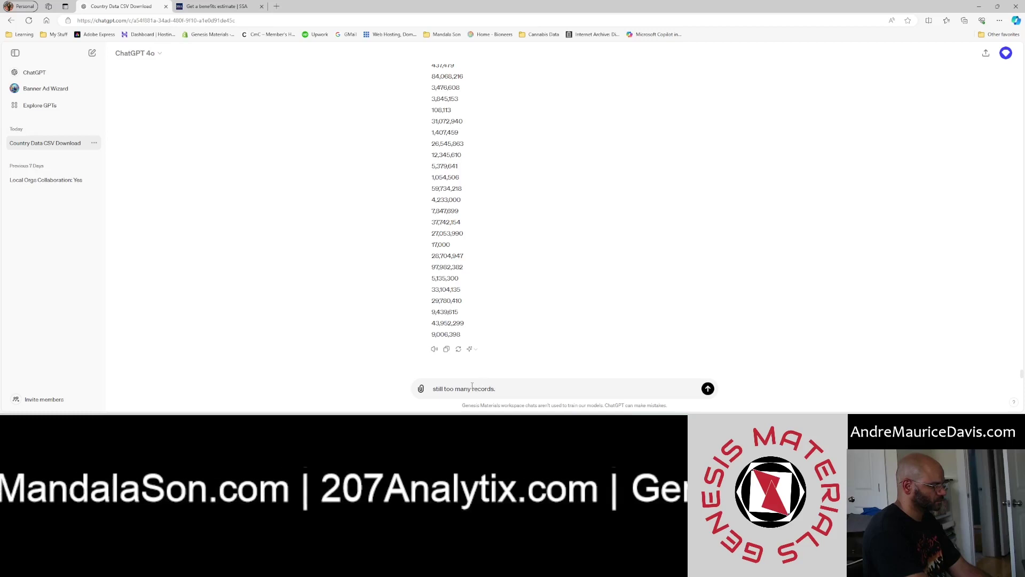
pyautogui.write('records. h')
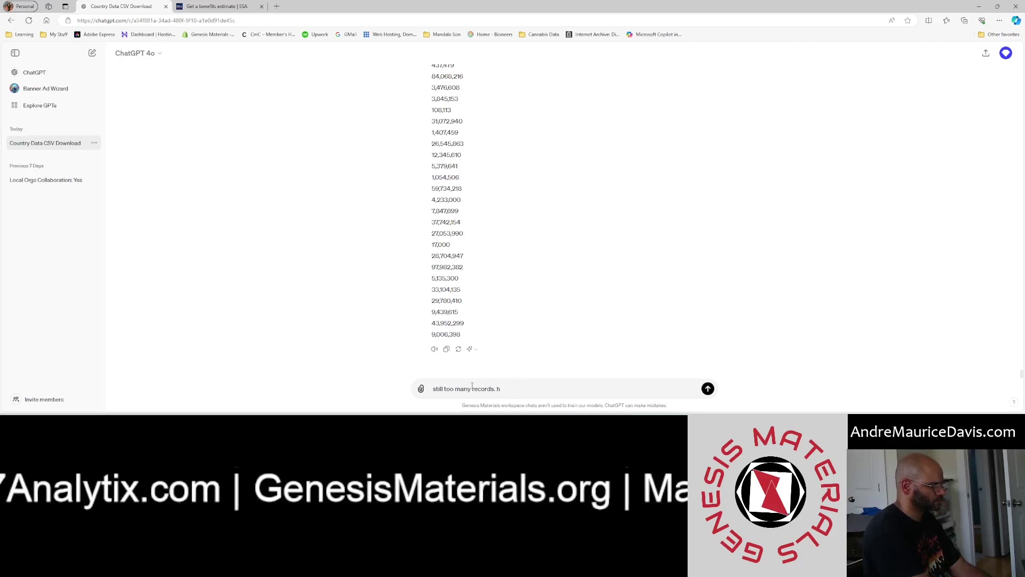
pyautogui.write('ow mahe ')
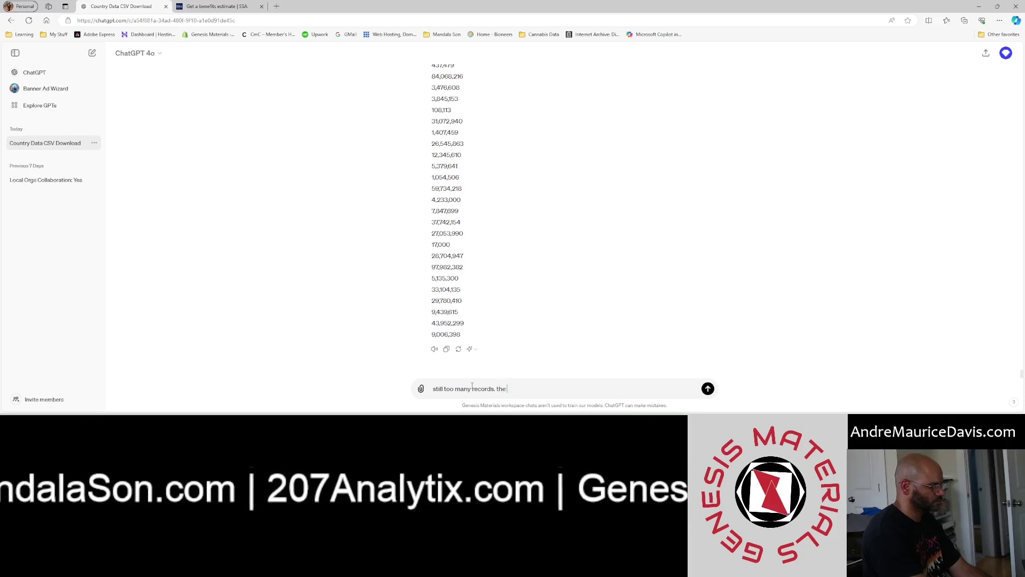
pyautogui.write('re should only be')
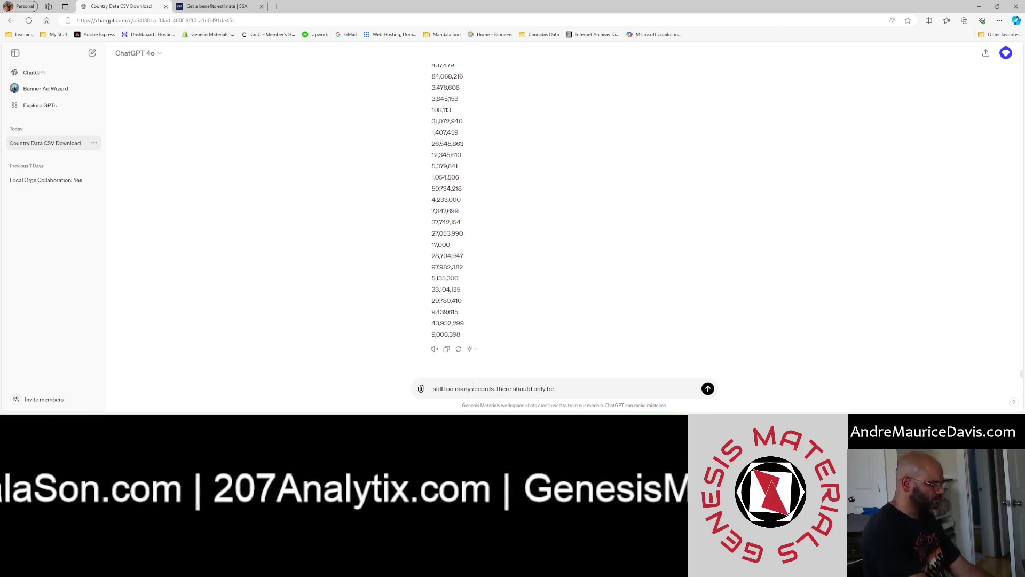
pyautogui.write(' the same amount of records for this')
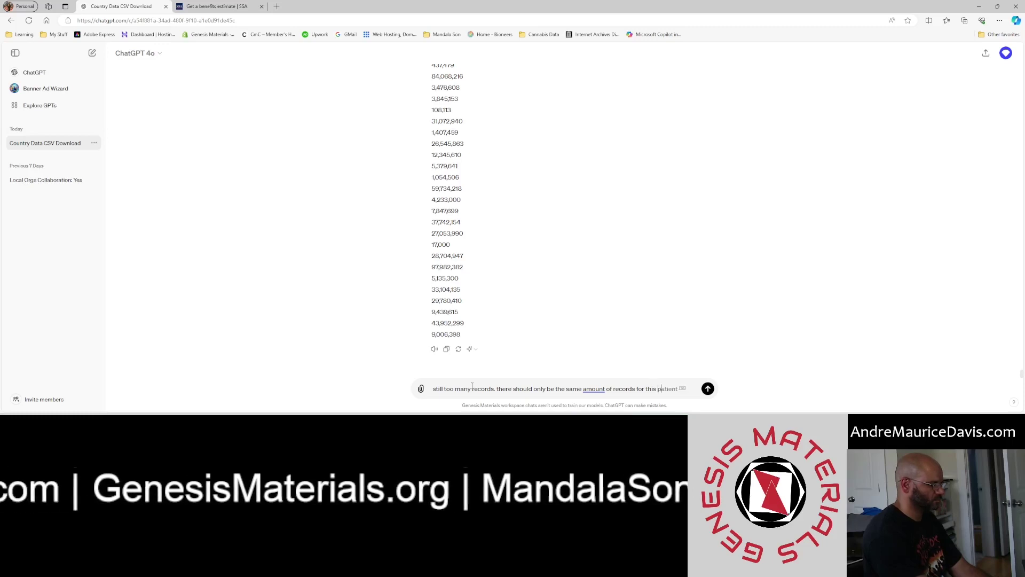
pyautogui.write('population list ast th')
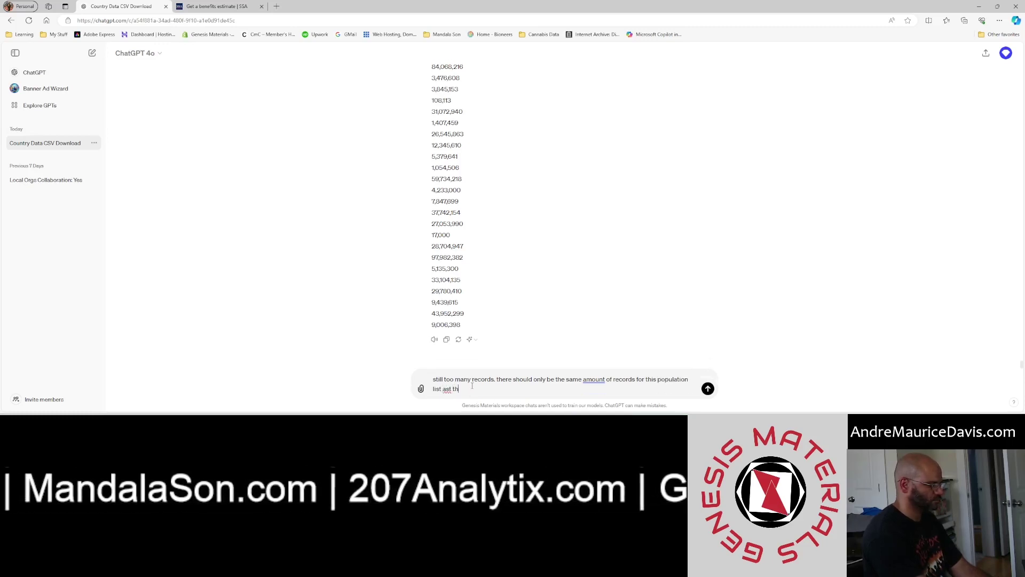
pyautogui.press('BackSpace')
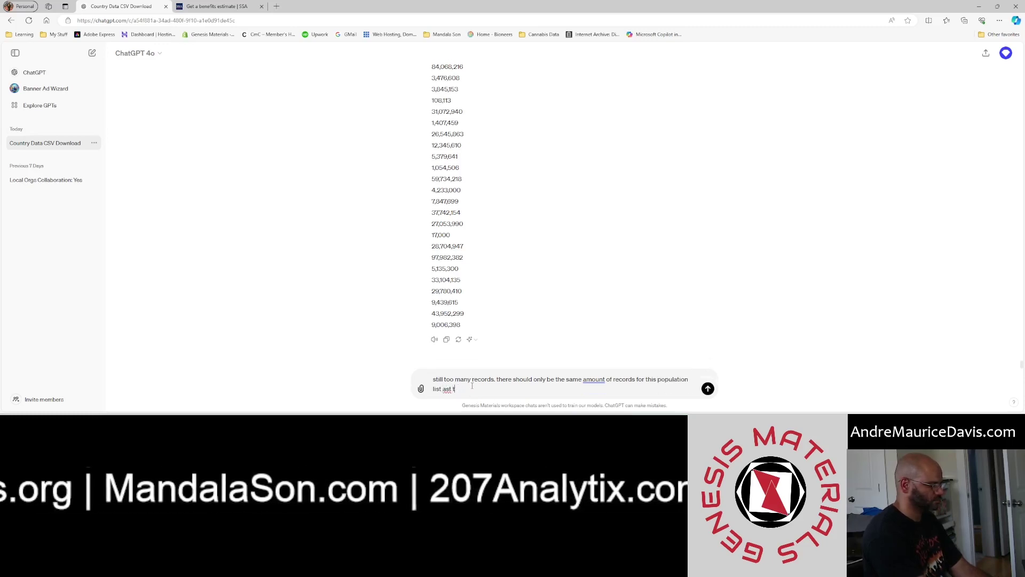
pyautogui.write('e country list.')
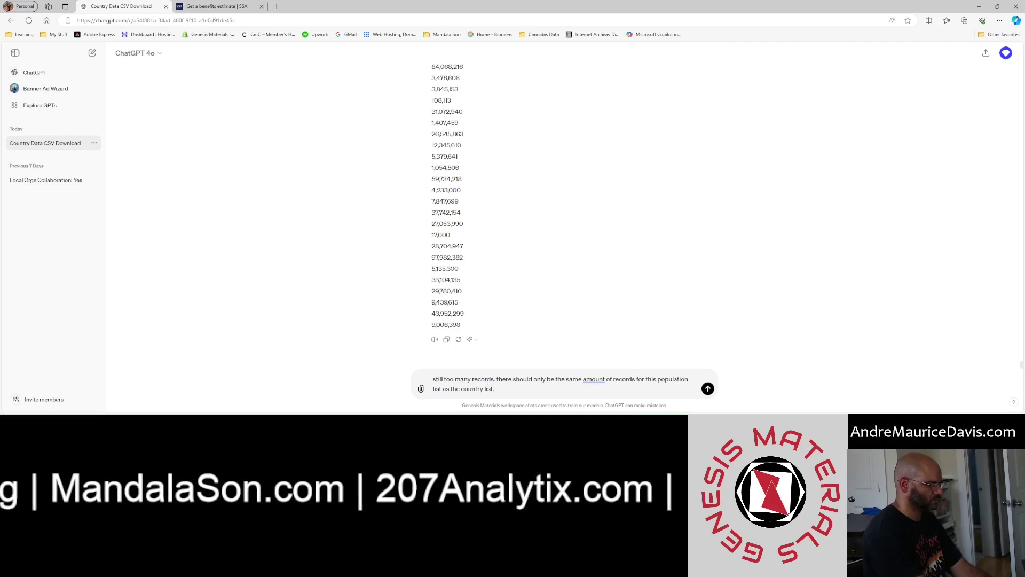
# - Switch to Excel and select all country names from A2 down to the last row to check their count
pyautogui.hotkey('alt', 'Tab')
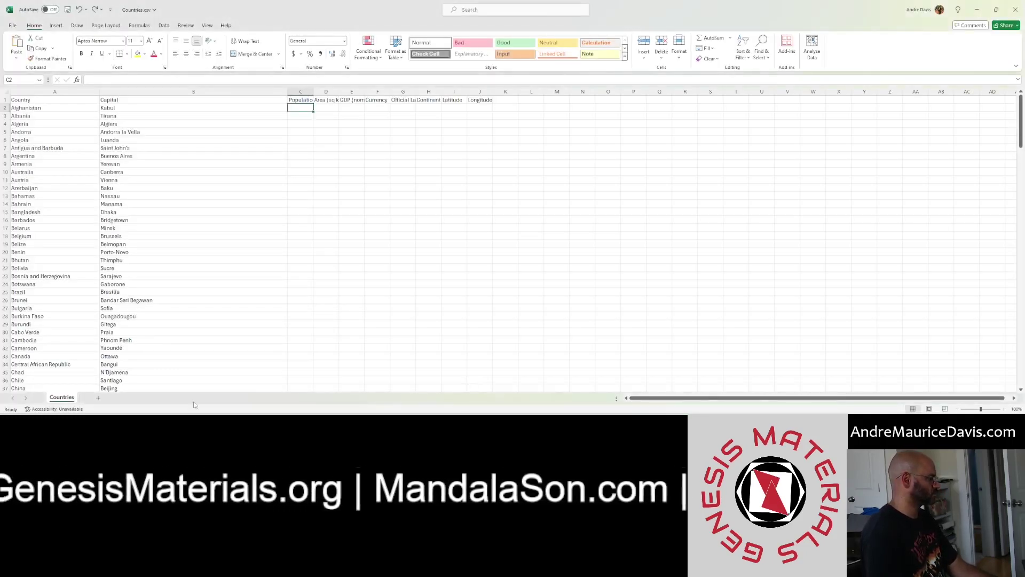
pyautogui.click(68, 107)
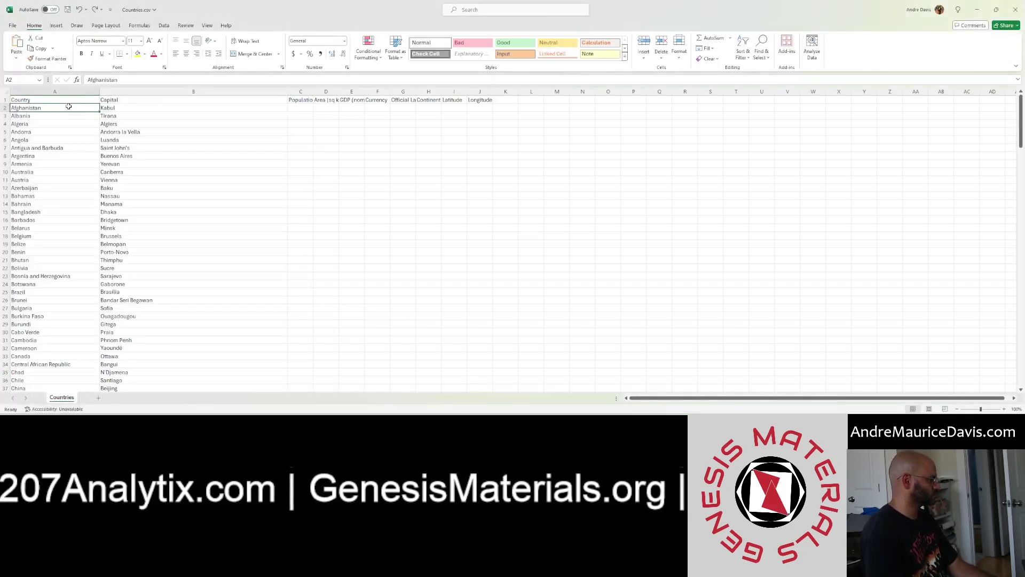
pyautogui.hotkey('ctrl', 'shift', 'Down')
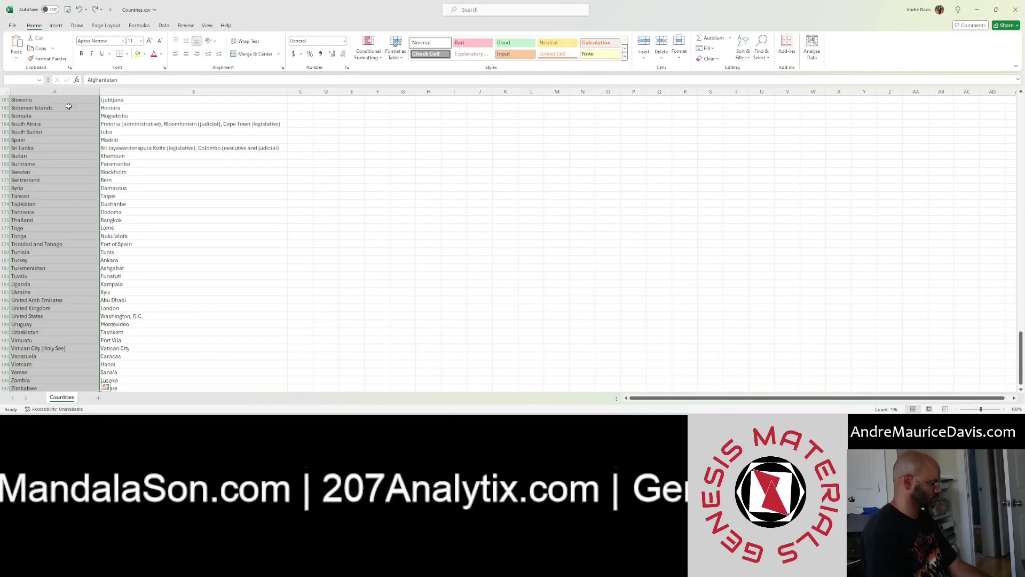
# - Switch to ChatGPT, append "I have a count of 196 countries, so there should only be 196 population records" to the drafted message and send it
pyautogui.scroll(-3, 94, 153)
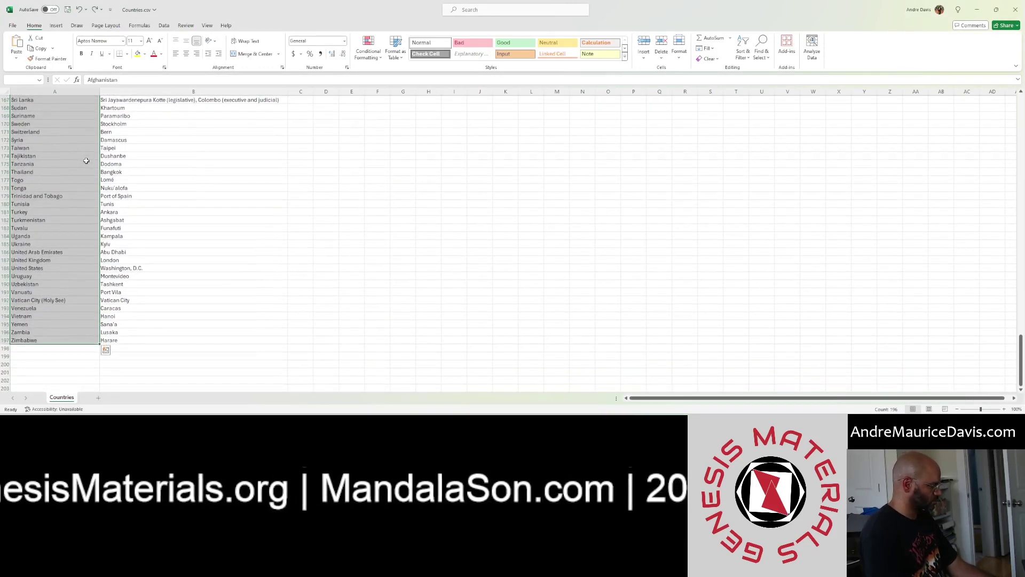
pyautogui.hotkey('alt', 'Tab')
pyautogui.write('I have a count')
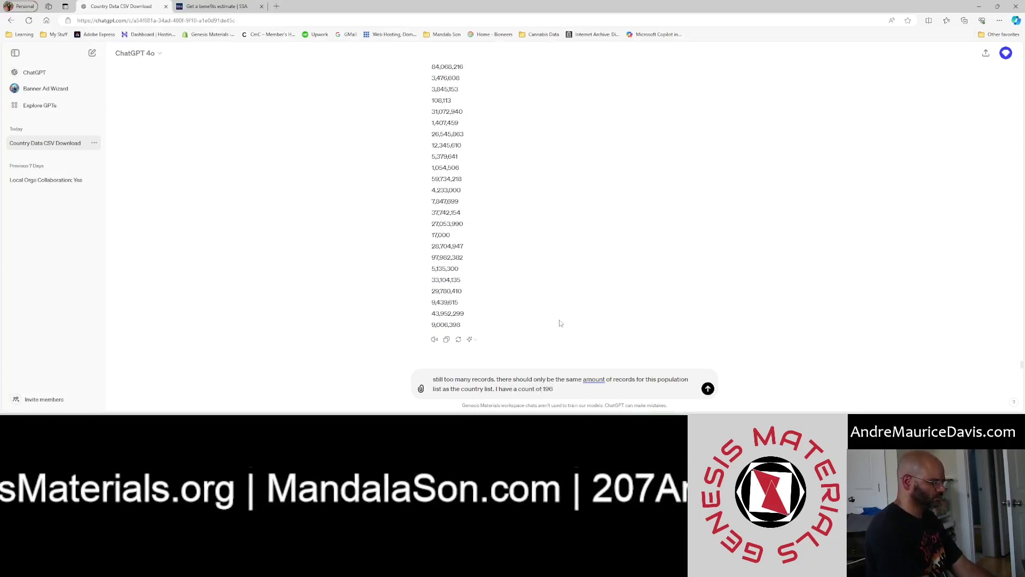
pyautogui.press('BackSpace')
pyautogui.write('countries, so there should on')
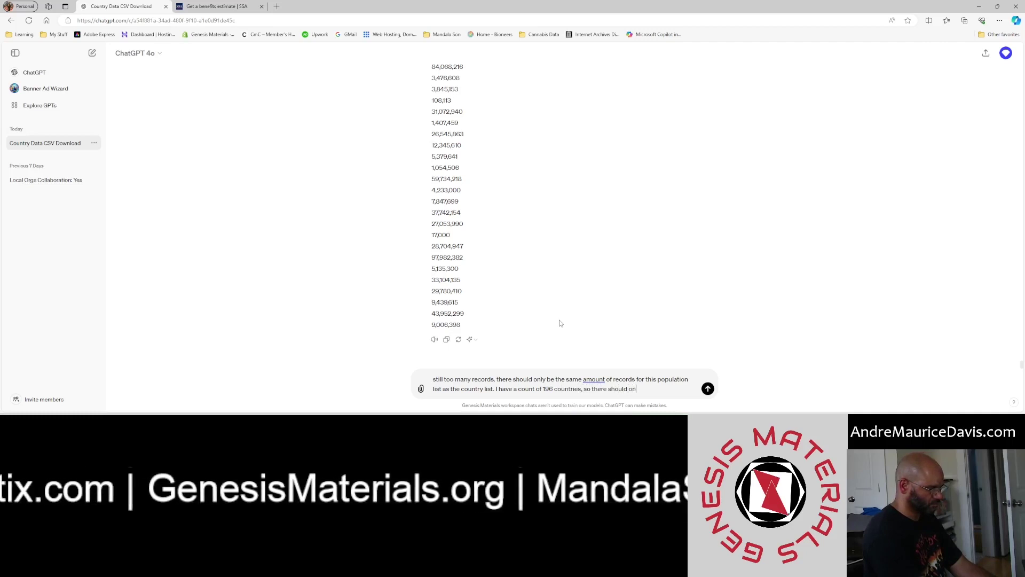
pyautogui.write('ly be ')
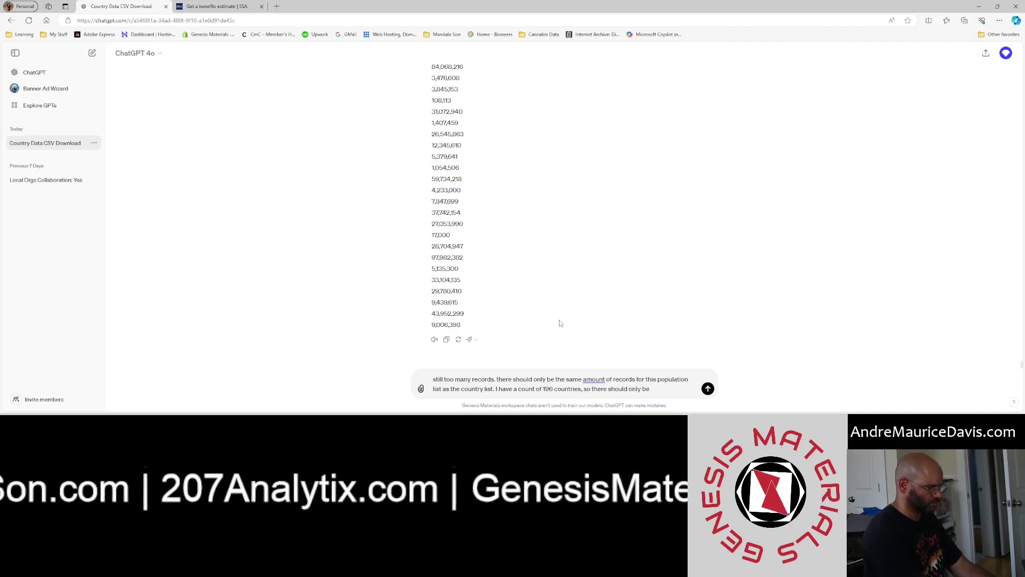
pyautogui.write('132 population records')
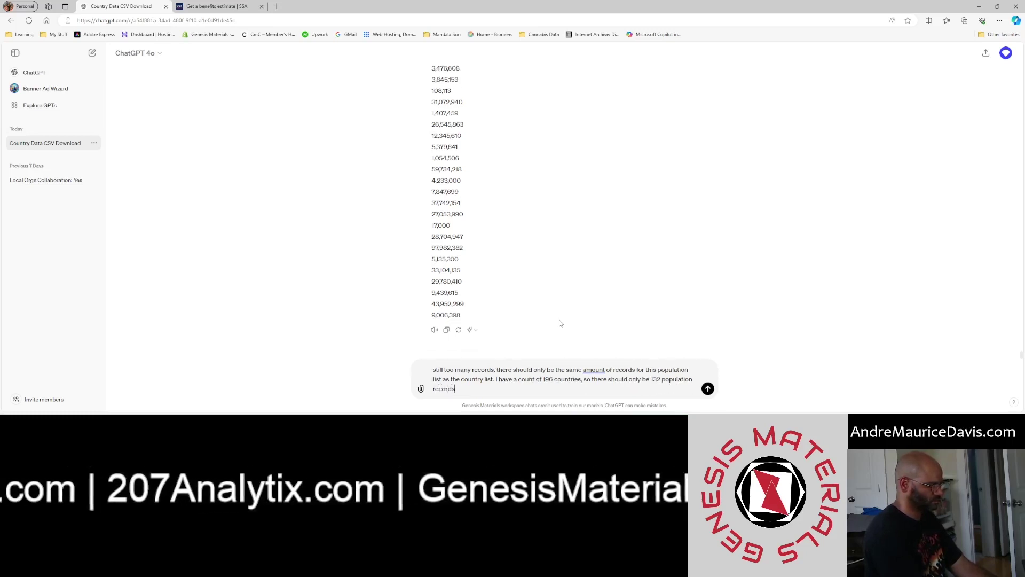
pyautogui.doubleClick(655, 378)
pyautogui.write('196')
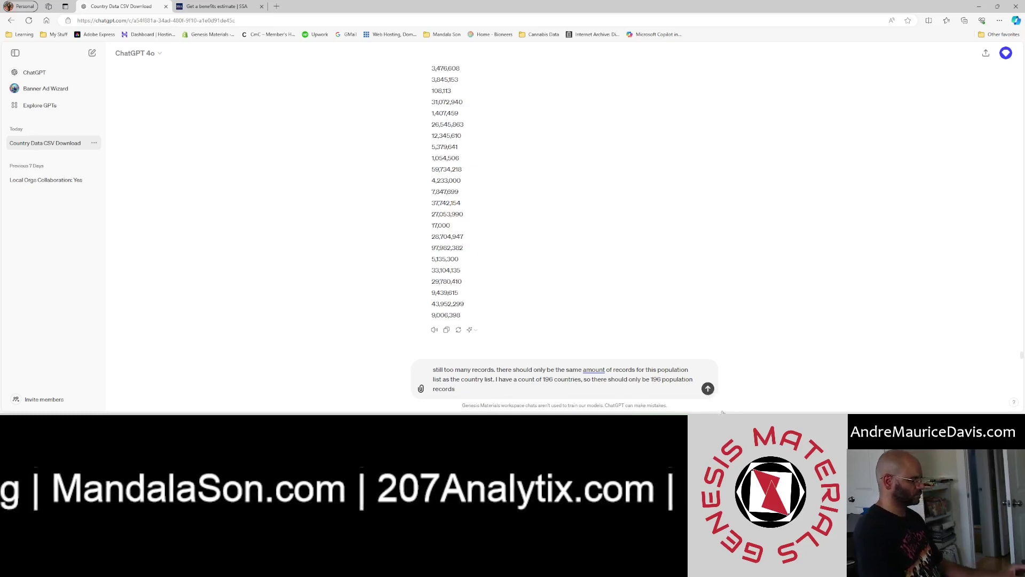
pyautogui.click(708, 388)
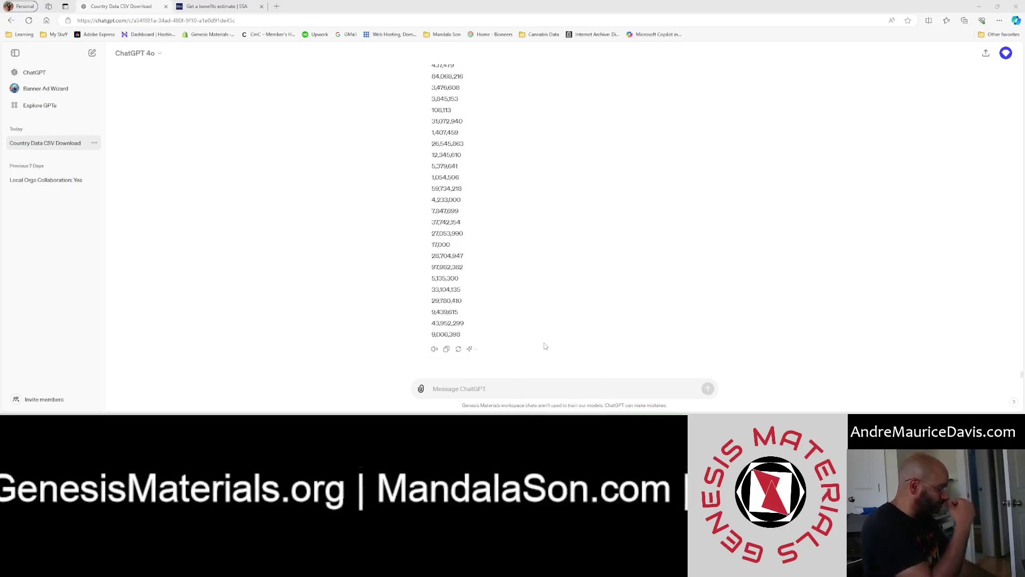
# - Copy ChatGPT's latest population reply, switch to Excel and paste it into the Population column starting at C2
pyautogui.click(447, 349)
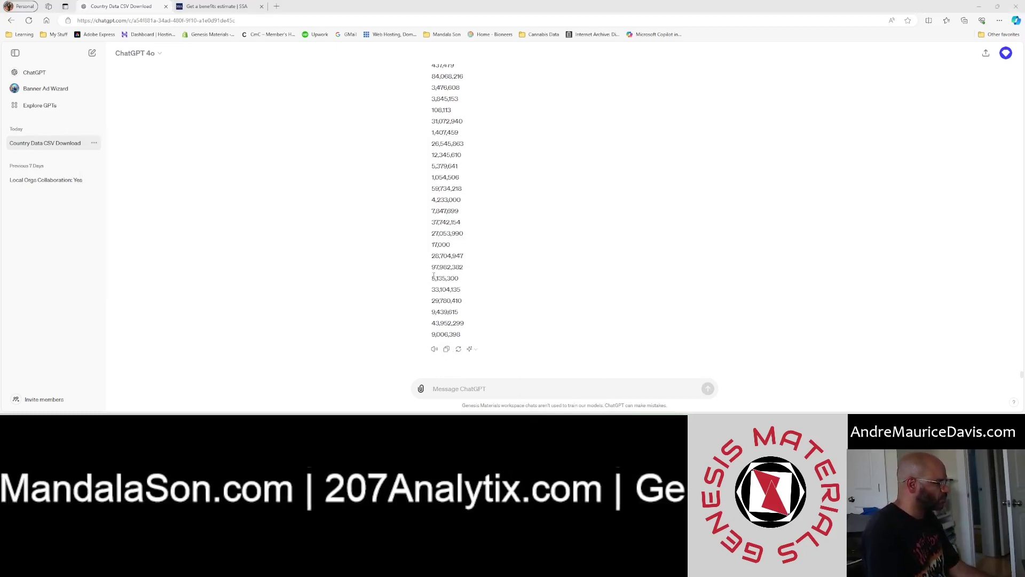
pyautogui.hotkey('alt', 'Tab')
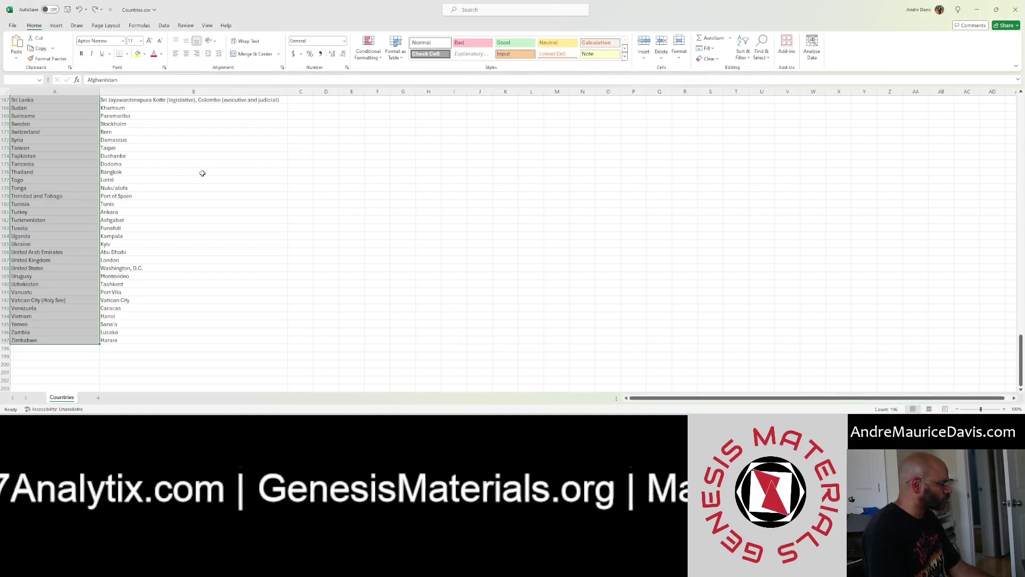
pyautogui.scroll(20, 201, 171)
pyautogui.scroll(19, 232, 197)
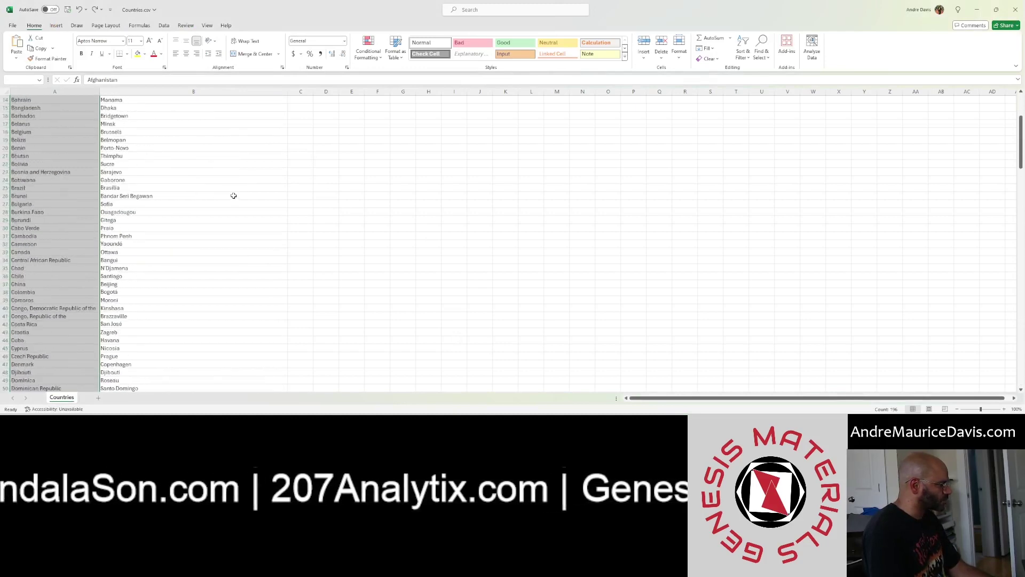
pyautogui.click(308, 109)
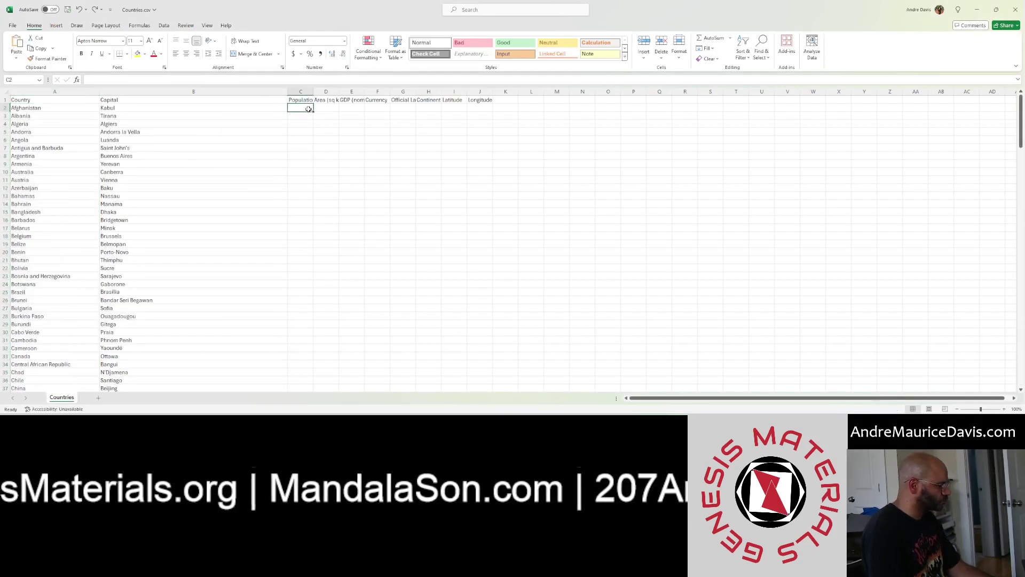
pyautogui.hotkey('ctrl', 'v')
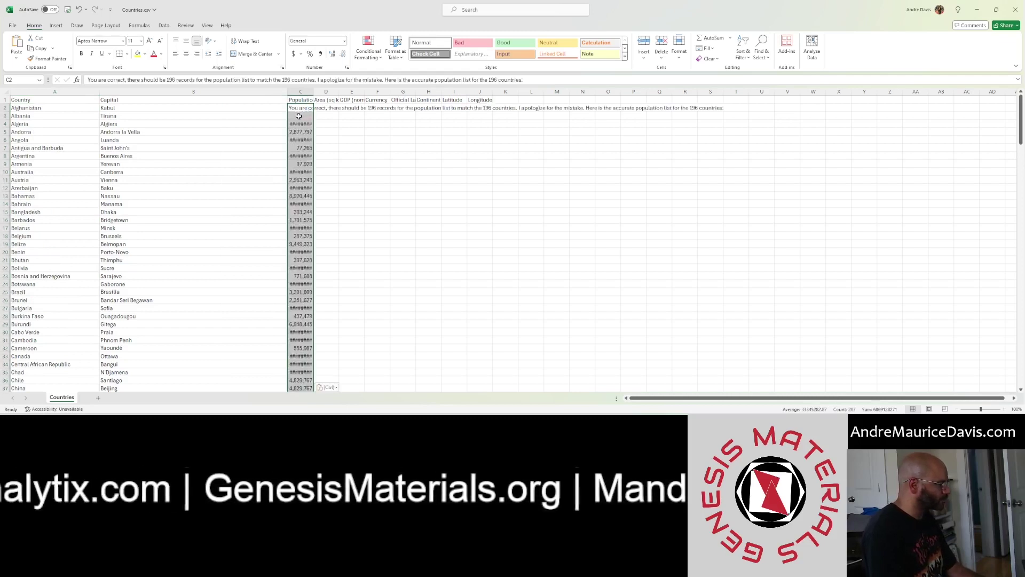
# - Clear the pasted intro text in C2:C3 and autofit the width of the Population column
pyautogui.click(298, 108)
pyautogui.moveTo(295, 115); pyautogui.dragTo(299, 111)
pyautogui.press('Delete')
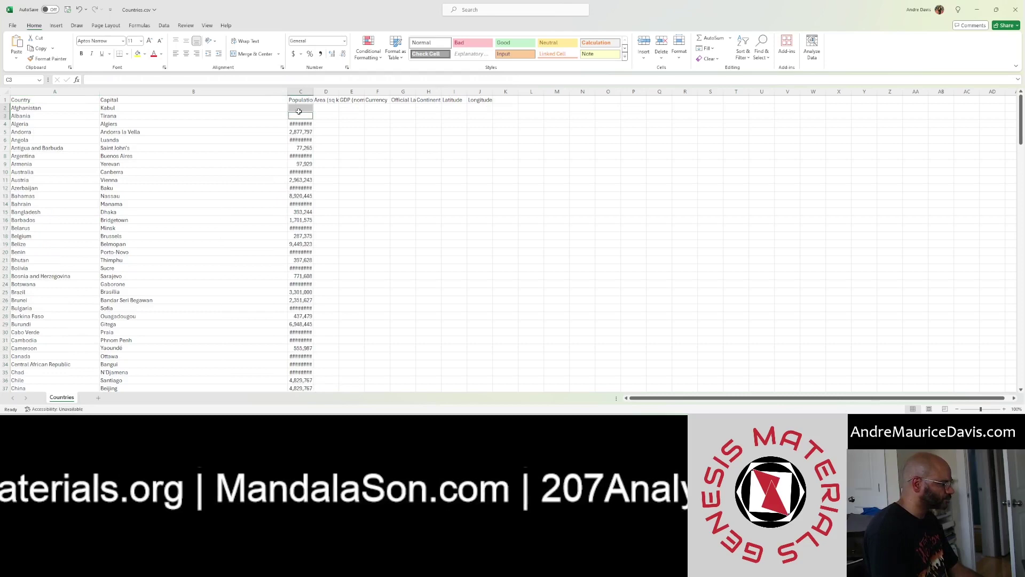
pyautogui.doubleClick(313, 92)
# - Select all population figures from C4 down to check their count, and move them up to start at C2
pyautogui.click(303, 124)
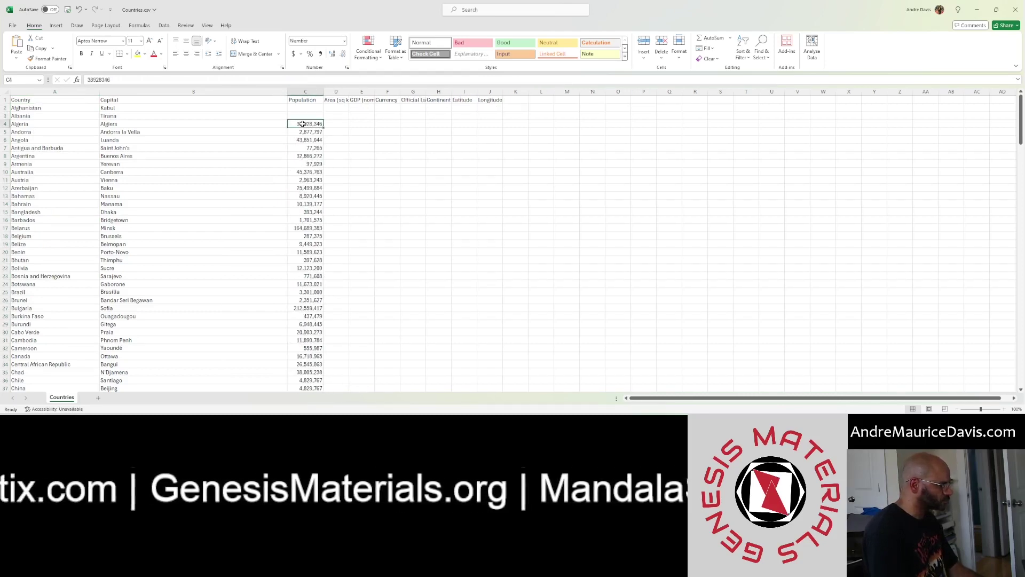
pyautogui.hotkey('ctrl', 'shift', 'Down')
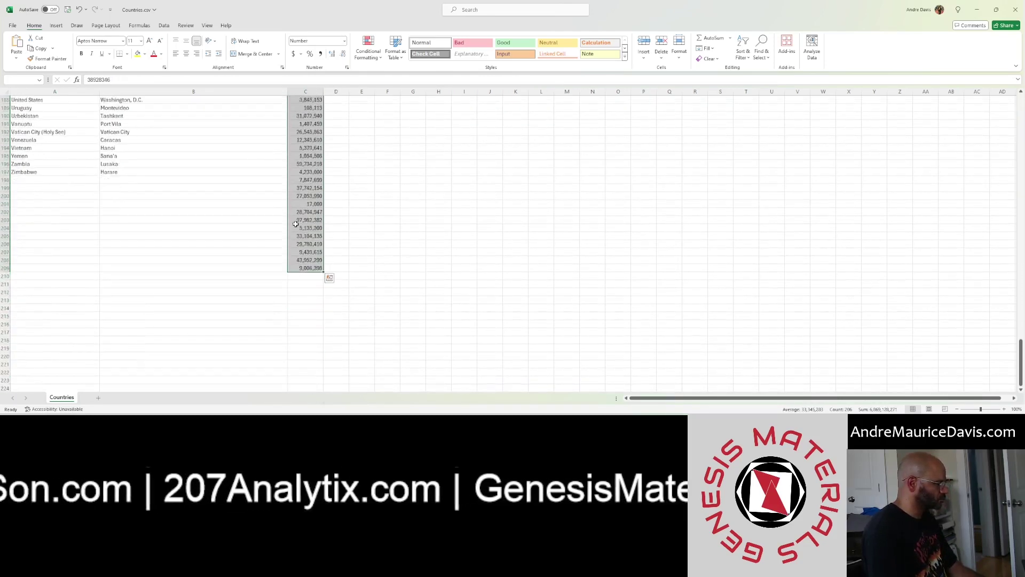
pyautogui.scroll(20, 295, 224)
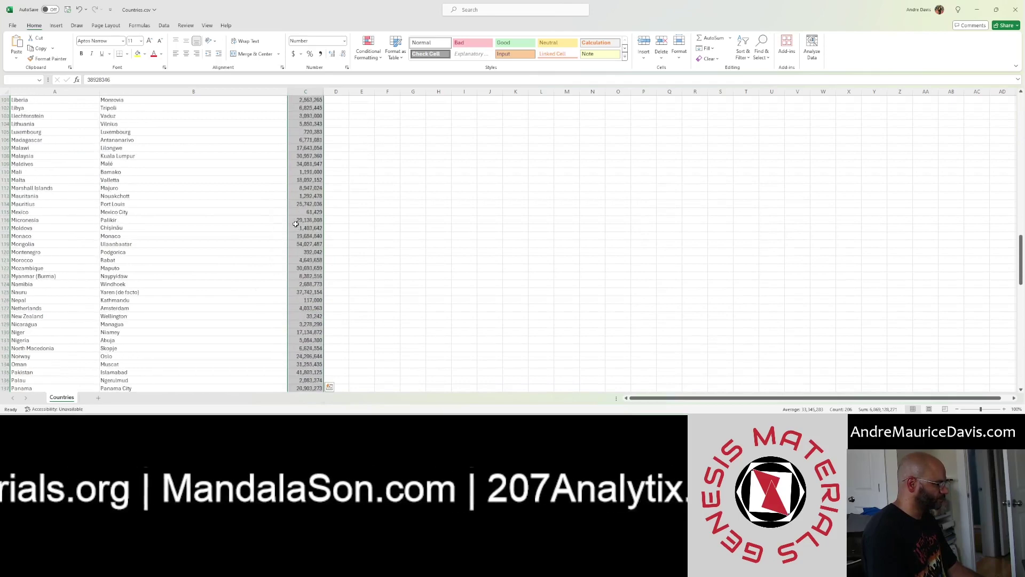
pyautogui.scroll(17, 295, 223)
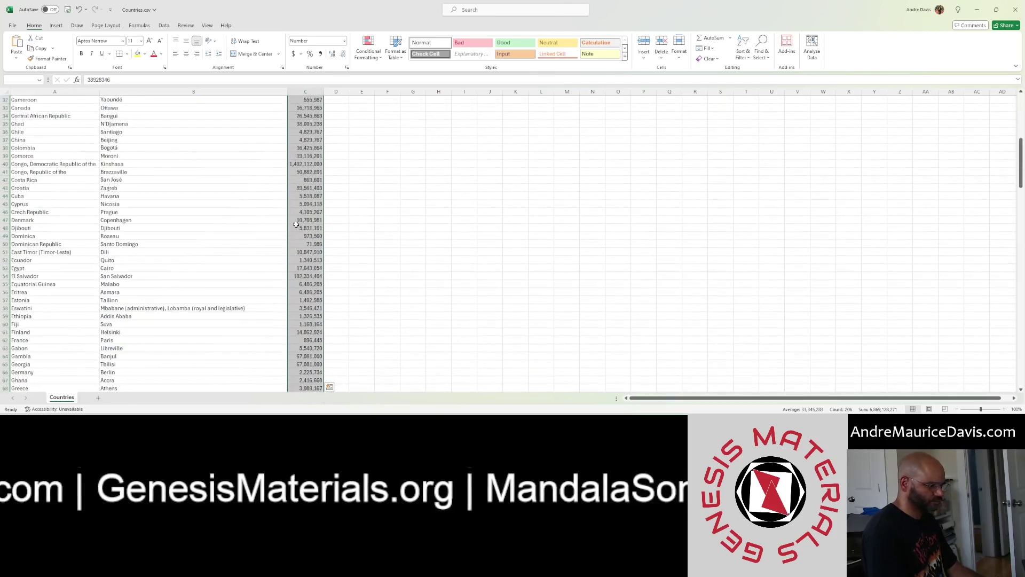
pyautogui.scroll(10, 297, 224)
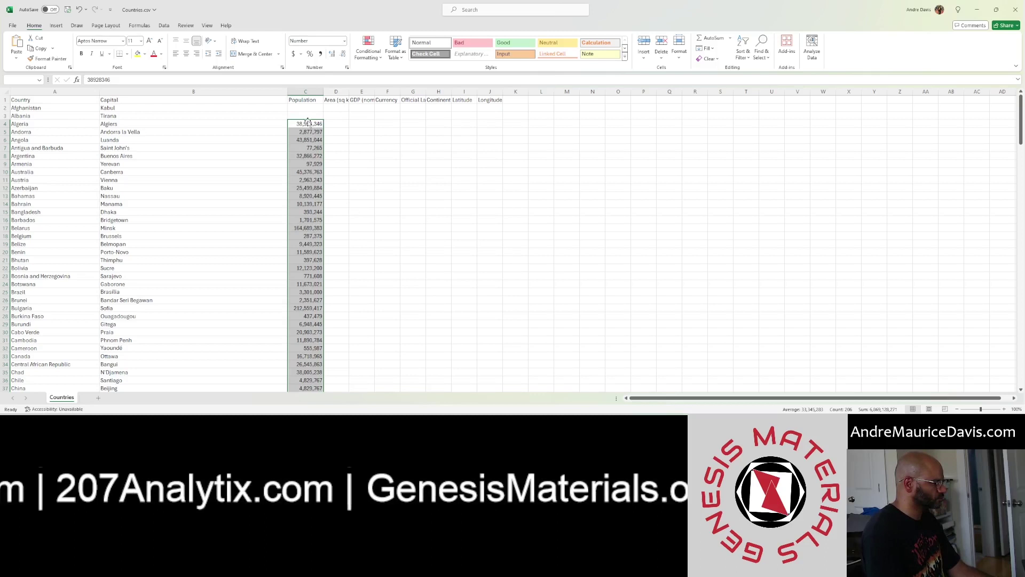
pyautogui.moveTo(308, 122); pyautogui.dragTo(307, 108)
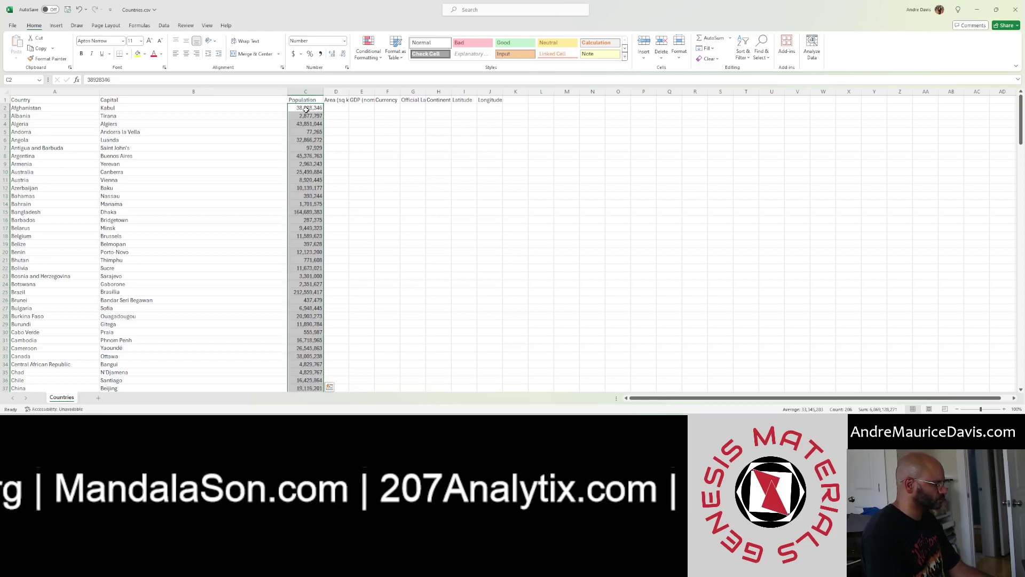
pyautogui.click(307, 139)
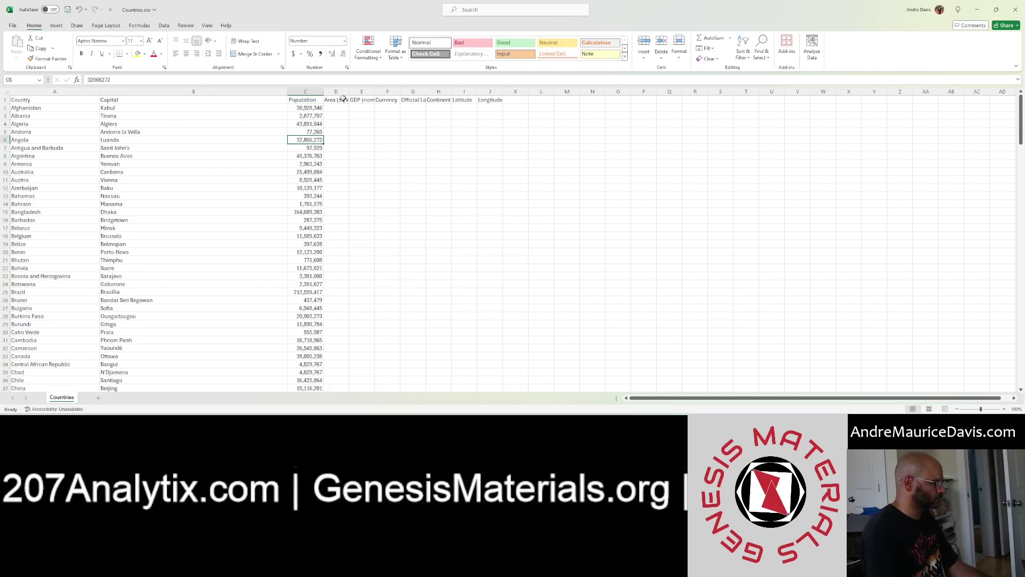
# - Delete all population figures from C2 down to the last entry
pyautogui.click(319, 107)
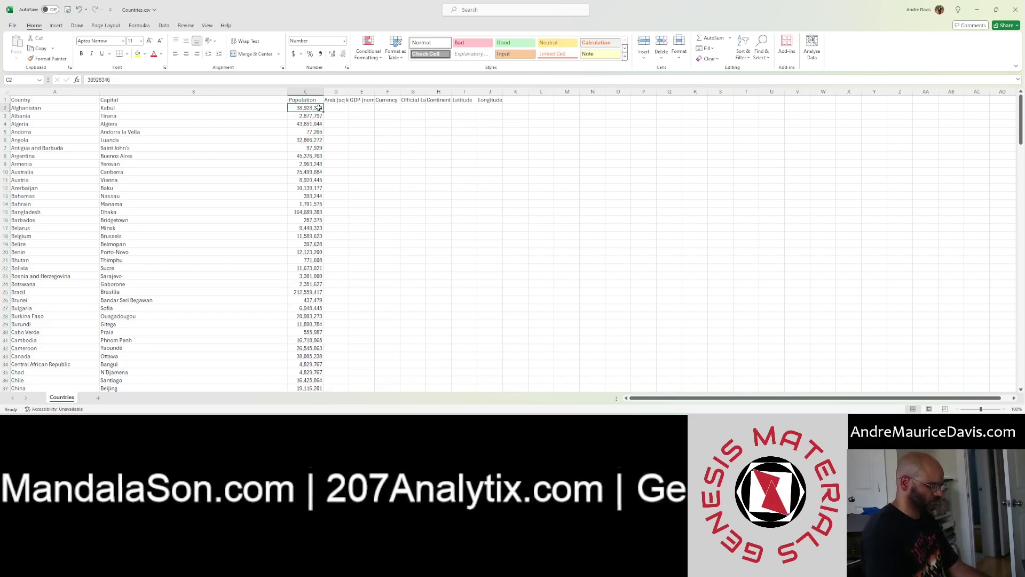
pyautogui.hotkey('ctrl', 'shift', 'Down')
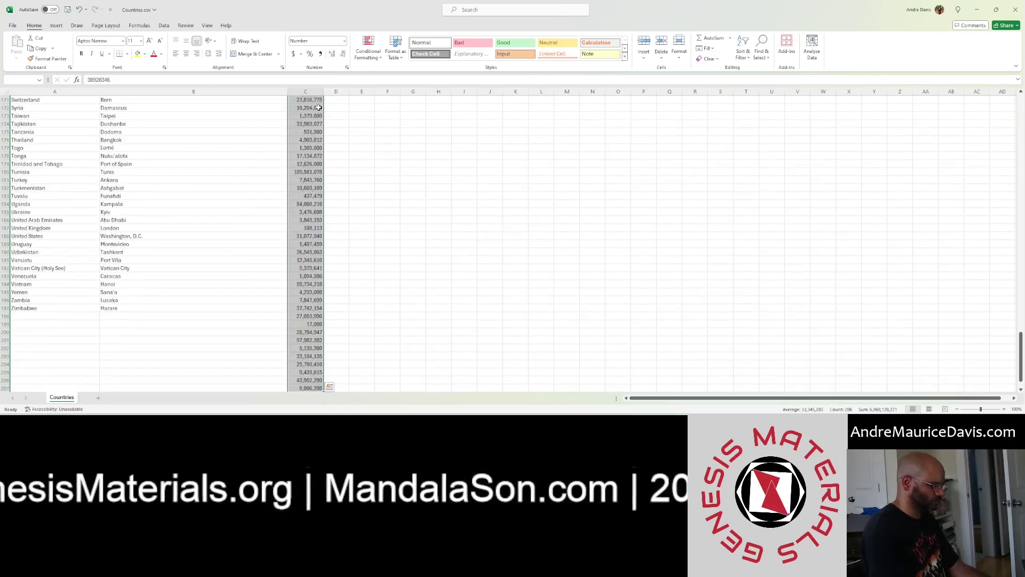
pyautogui.press('Delete')
pyautogui.scroll(20, 318, 107)
pyautogui.click(318, 108)
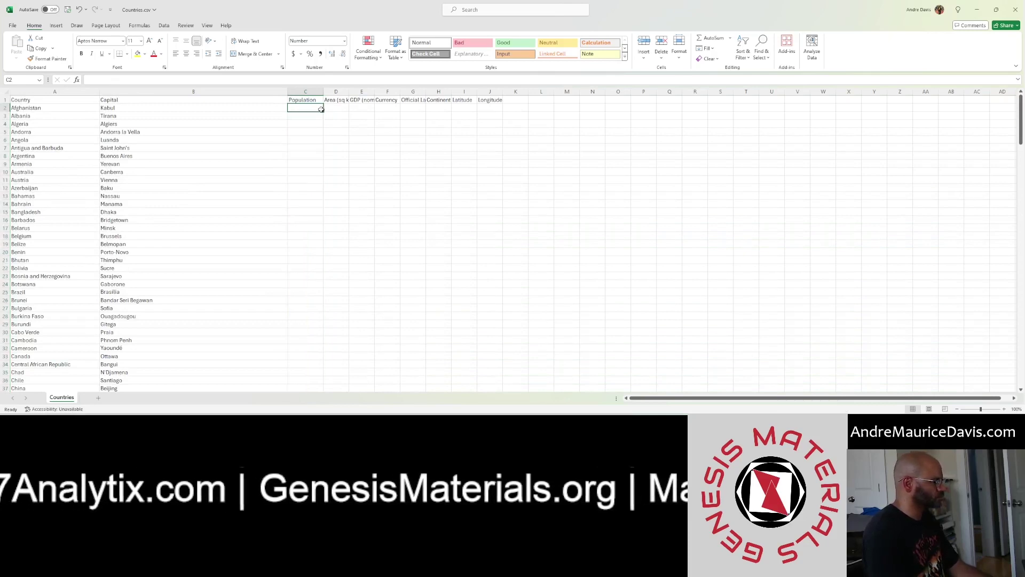
# - Switch to ChatGPT and look through the latest population list
pyautogui.hotkey('alt', 'Tab')
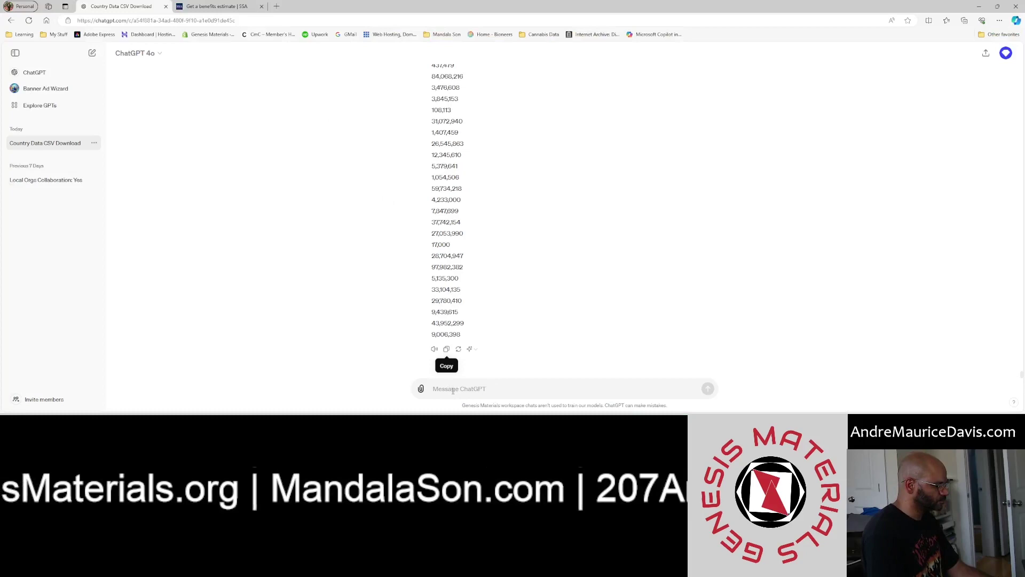
pyautogui.scroll(8, 482, 281)
pyautogui.scroll(-5, 484, 282)
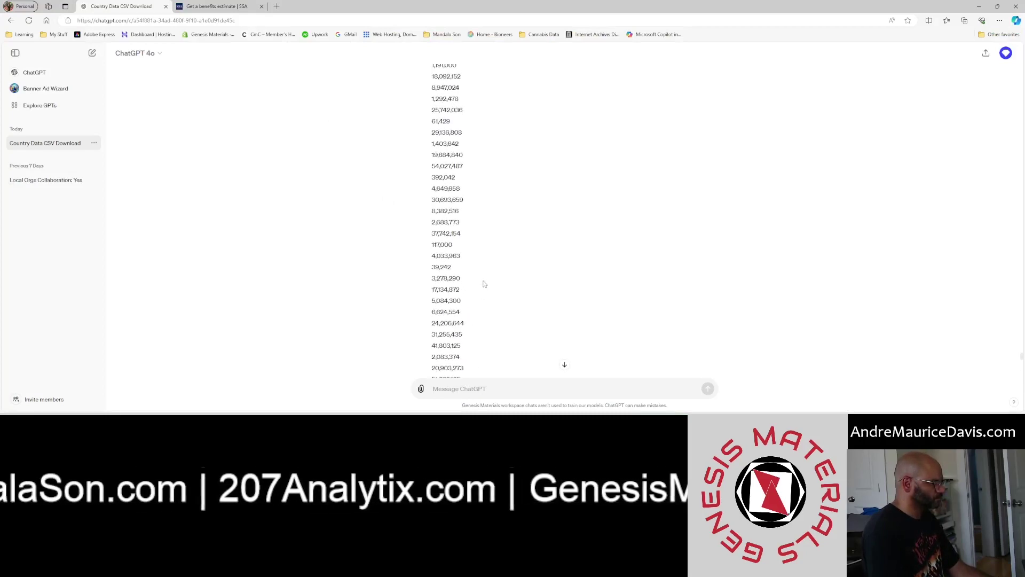
pyautogui.scroll(-2, 486, 284)
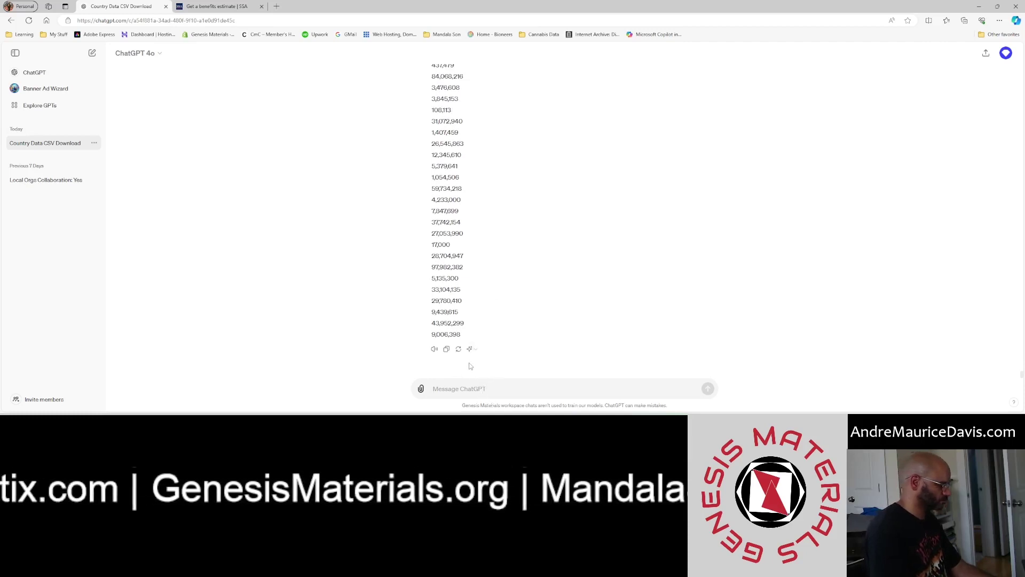
# - Switch to Excel, autofit column D and select its Area (sq km) header
pyautogui.hotkey('alt', 'Tab')
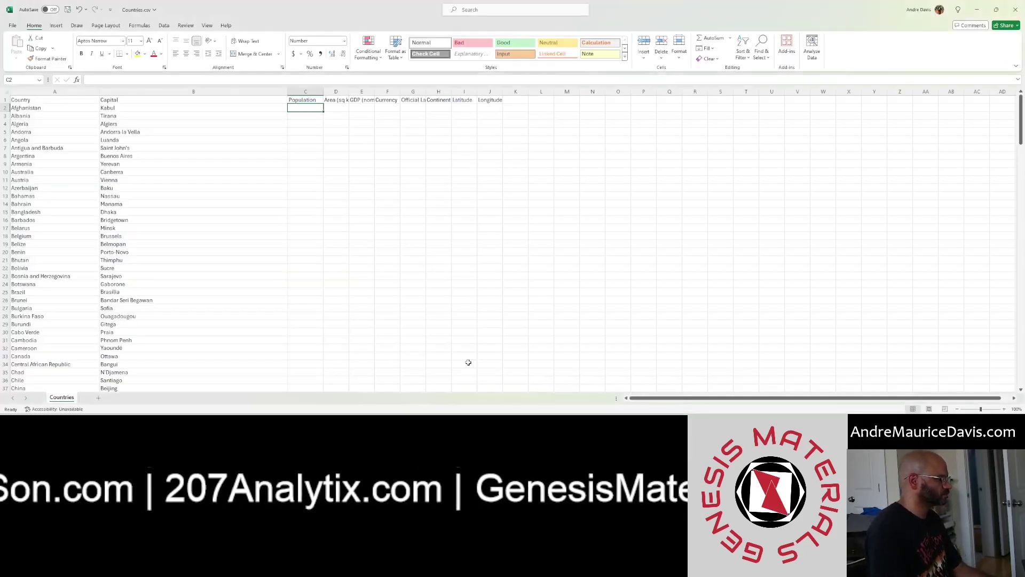
pyautogui.doubleClick(350, 91)
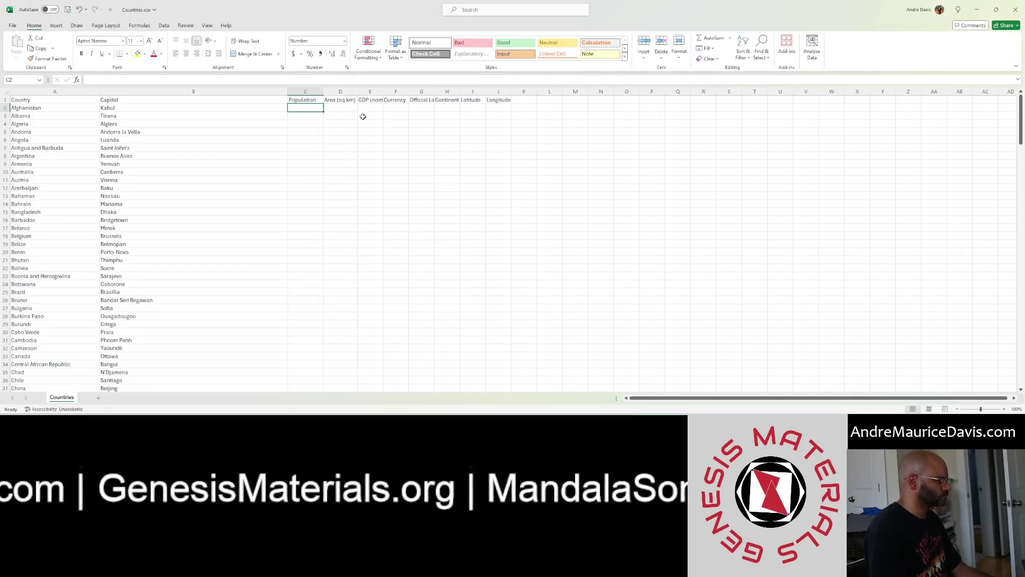
pyautogui.moveTo(343, 100)
pyautogui.mouseDown()
pyautogui.moveTo(380, 99)
pyautogui.moveTo(359, 100)
pyautogui.mouseUp()
pyautogui.click(348, 101)
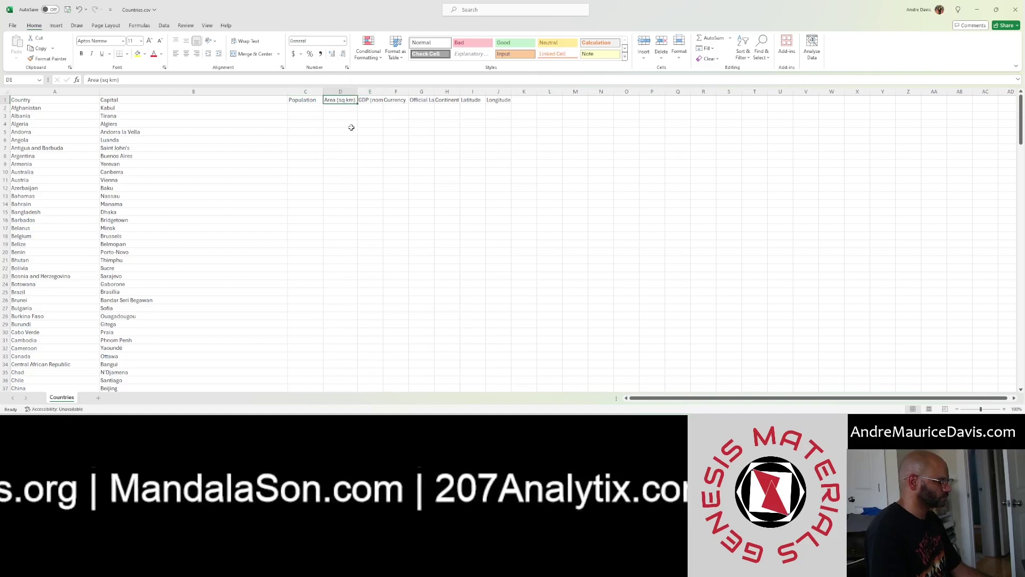
# - Switch to ChatGPT and send the prompt "show me the list of the area (sq km) for the countries"
pyautogui.hotkey('alt', 'Tab')
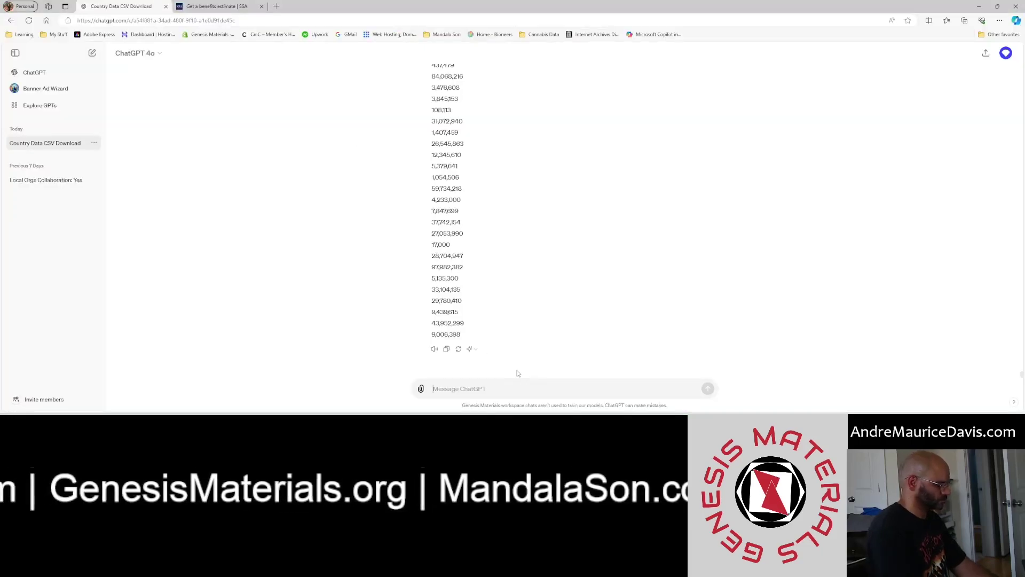
pyautogui.write('re')
pyautogui.press('BackSpace')
pyautogui.press('BackSpace')
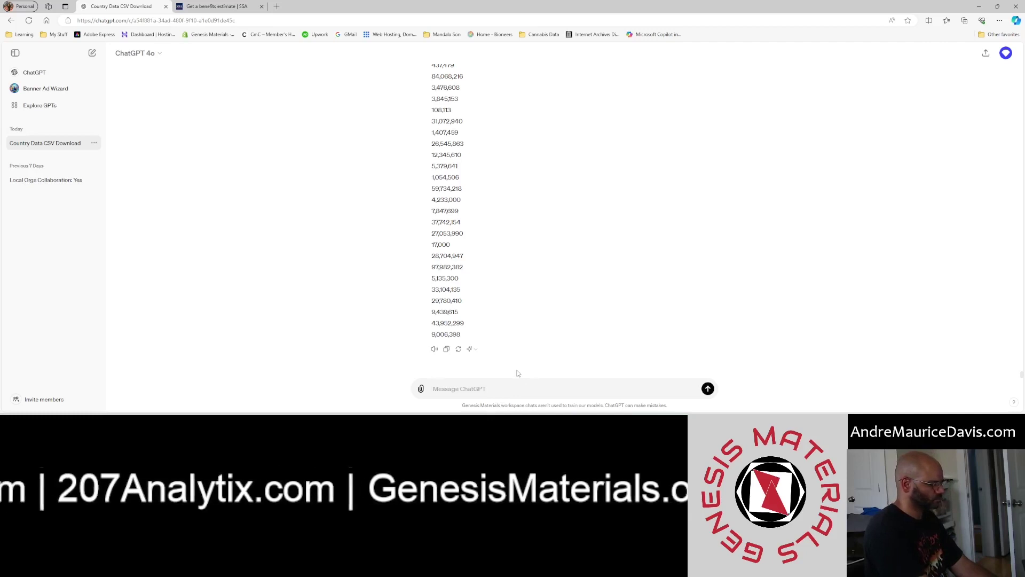
pyautogui.write('show me the list of the area')
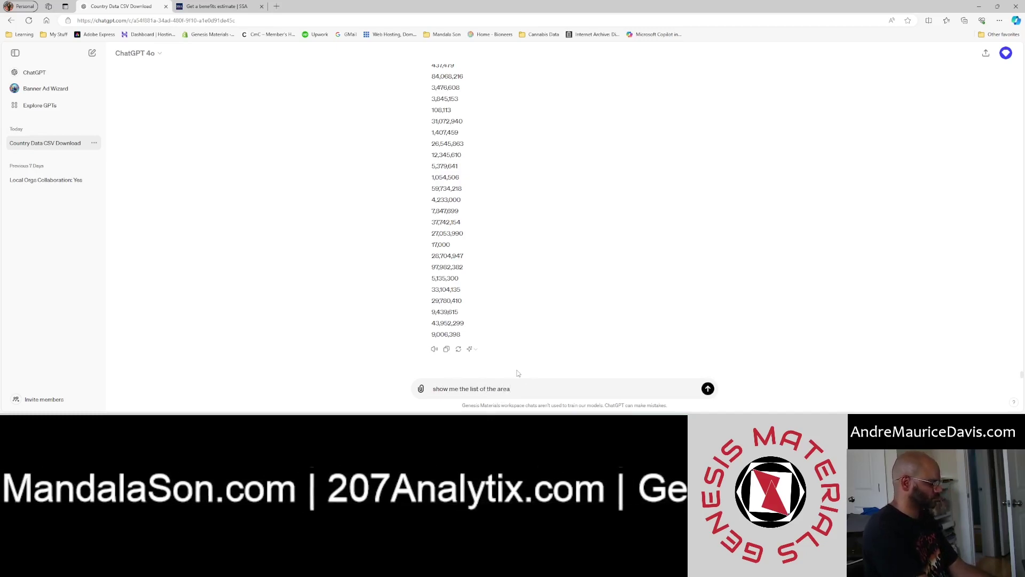
pyautogui.hotkey('alt', 'Tab')
pyautogui.hotkey('alt', 'Tab')
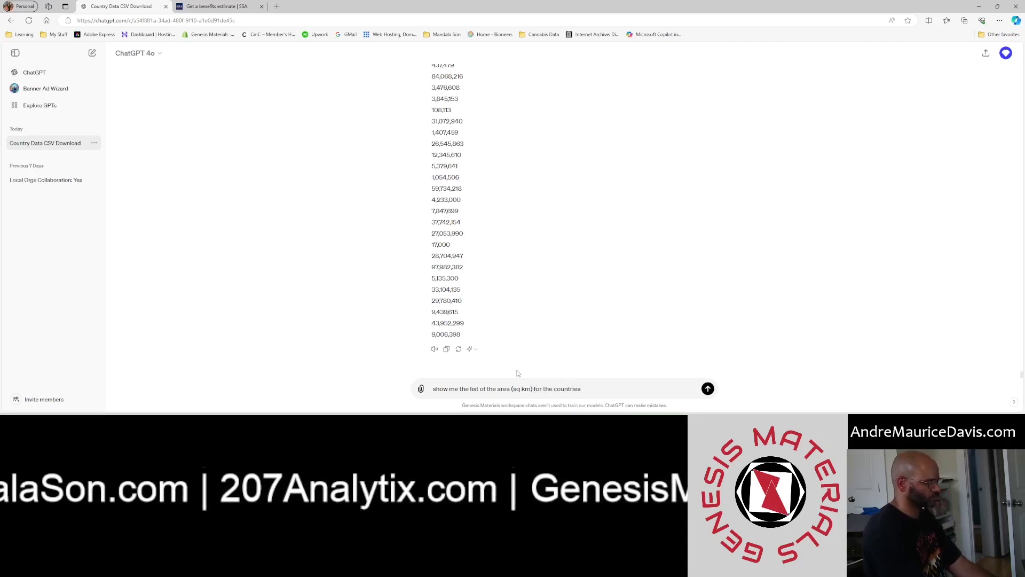
pyautogui.press('Return')
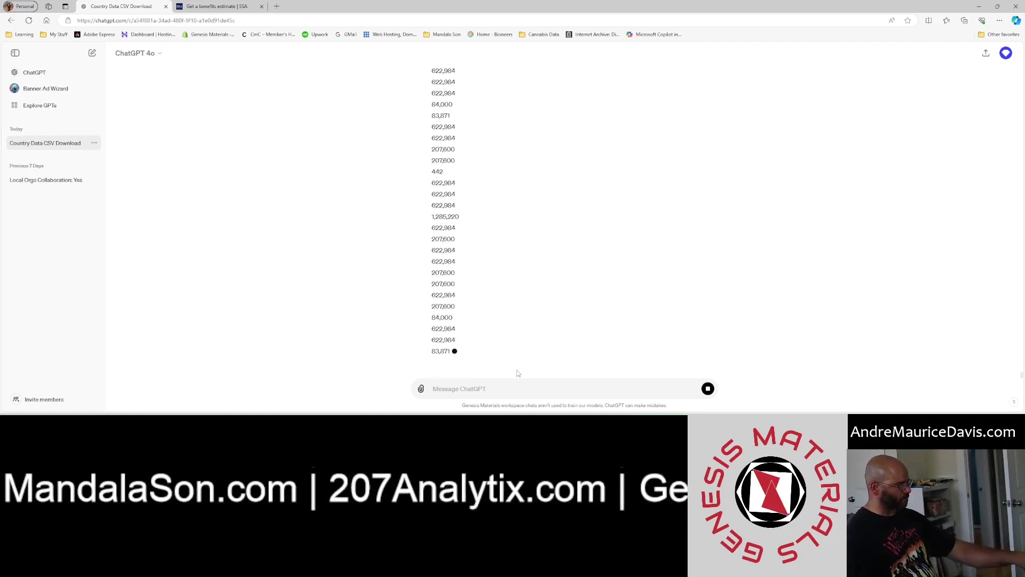
pyautogui.scroll(-2, 518, 373)
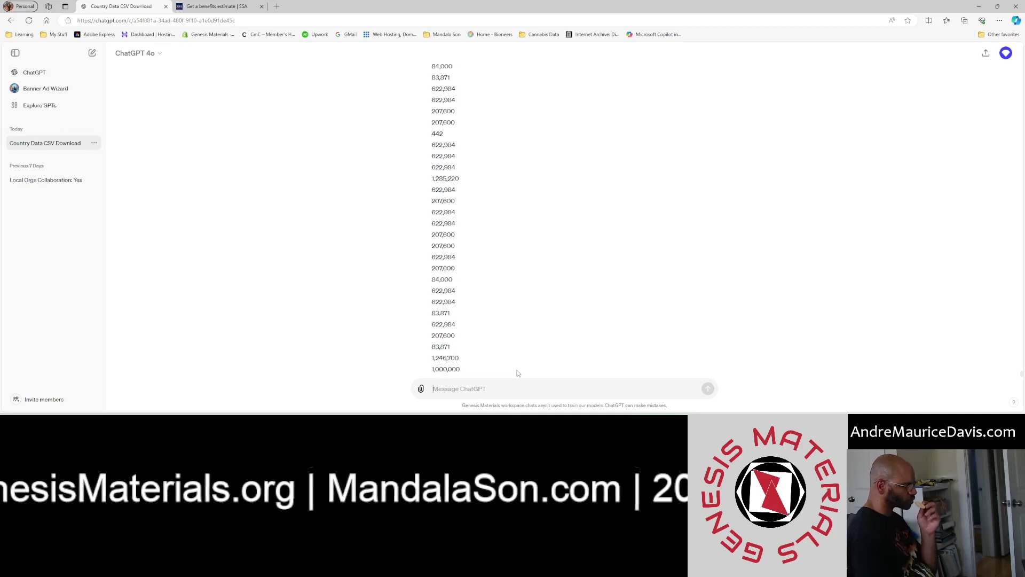
# - Copy ChatGPT's full area list and paste it into the Area (sq km) column in Excel, starting at D2
pyautogui.click(446, 354)
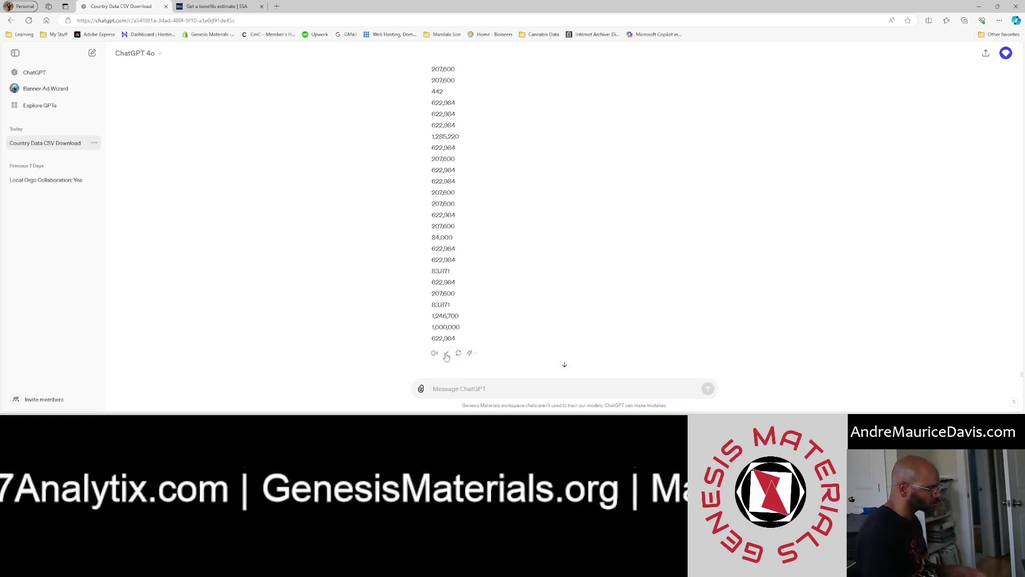
pyautogui.hotkey('alt', 'Tab')
pyautogui.click(347, 110)
pyautogui.hotkey('ctrl', 'v')
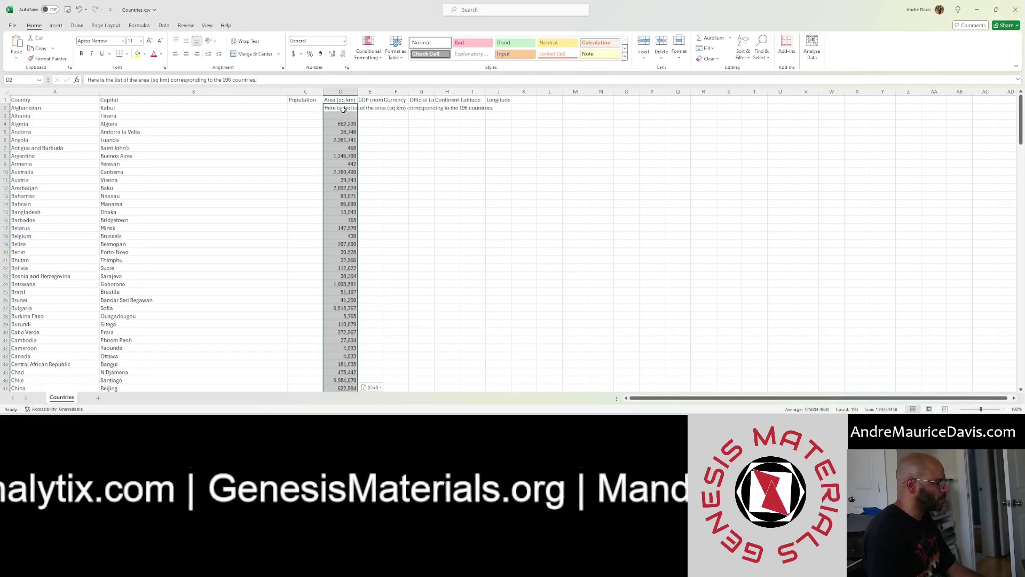
# - Compare the end of the pasted area figures with the last countries, and undo the paste
pyautogui.hotkey('ctrl', 'Down')
pyautogui.hotkey('ctrl', 'Down')
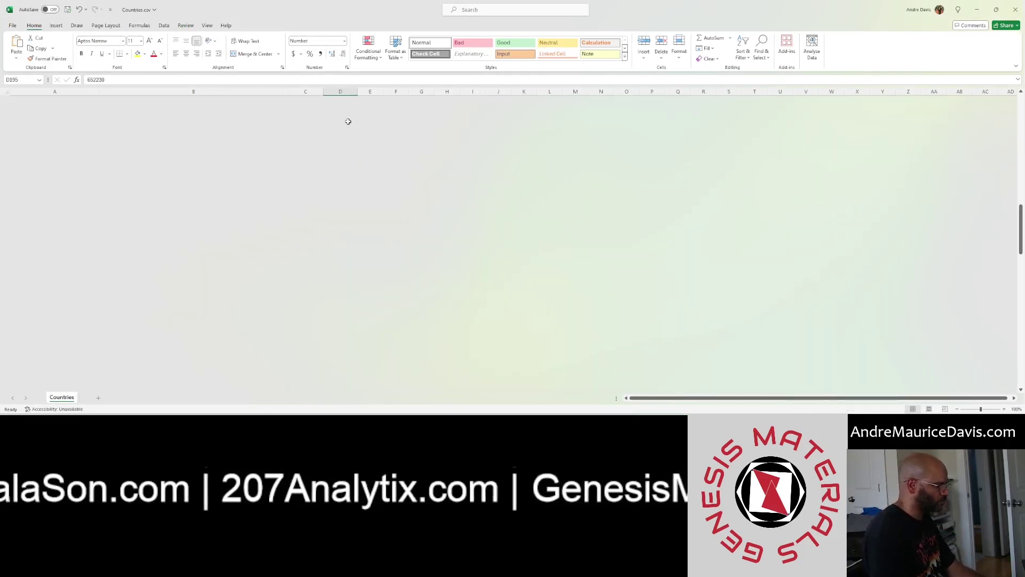
pyautogui.scroll(-3, 348, 122)
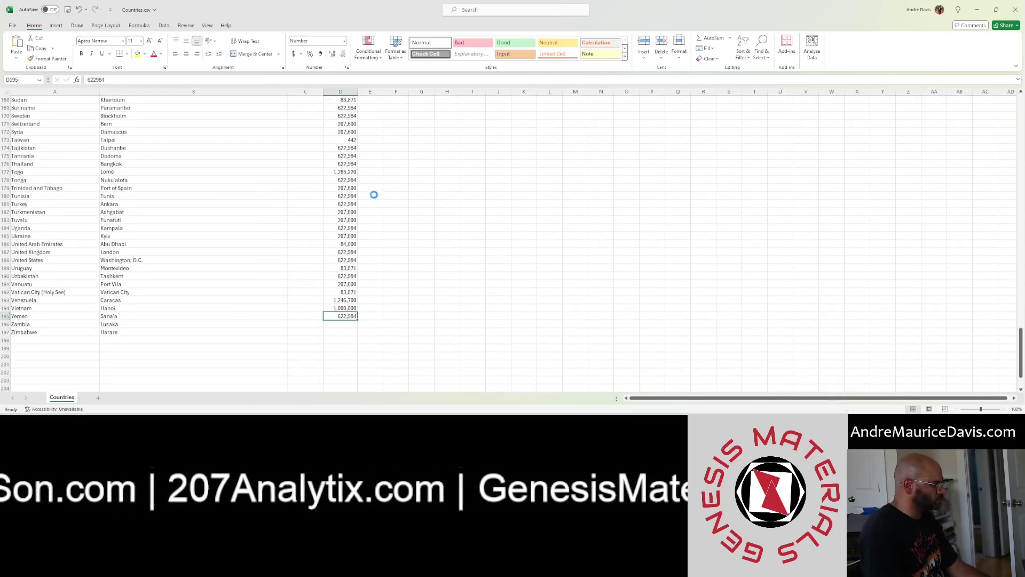
pyautogui.hotkey('ctrl', 'z')
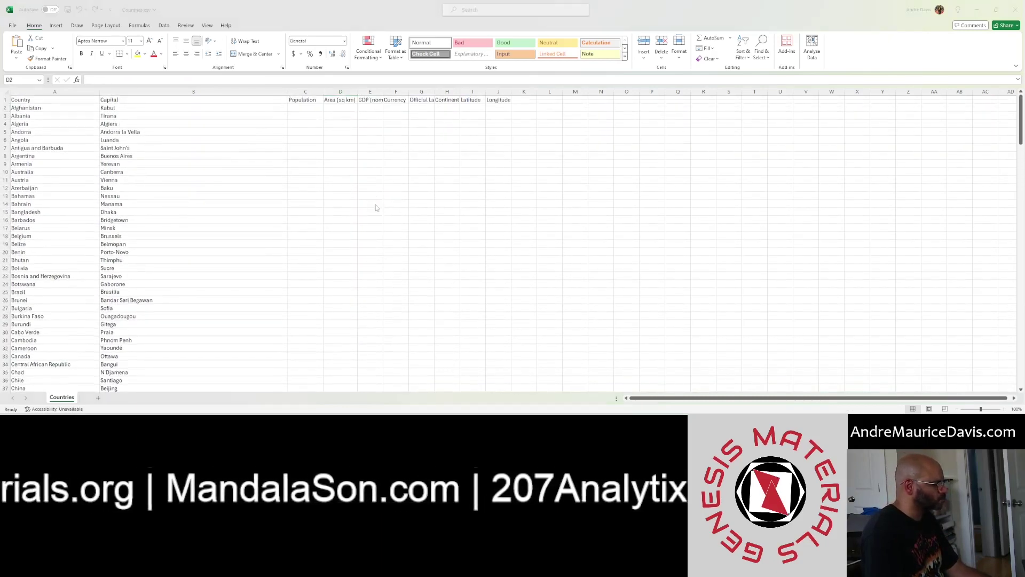
# - Switch to ChatGPT and send the prompt "give me a table with country name, population, and Area (sq km) for every country you've listed"
pyautogui.hotkey('alt', 'Tab')
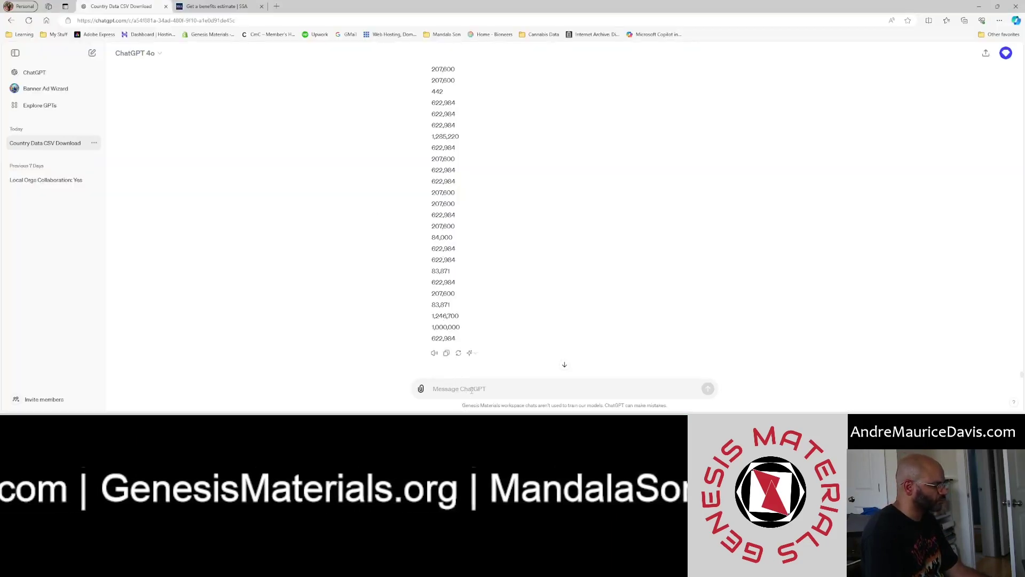
pyautogui.write('give')
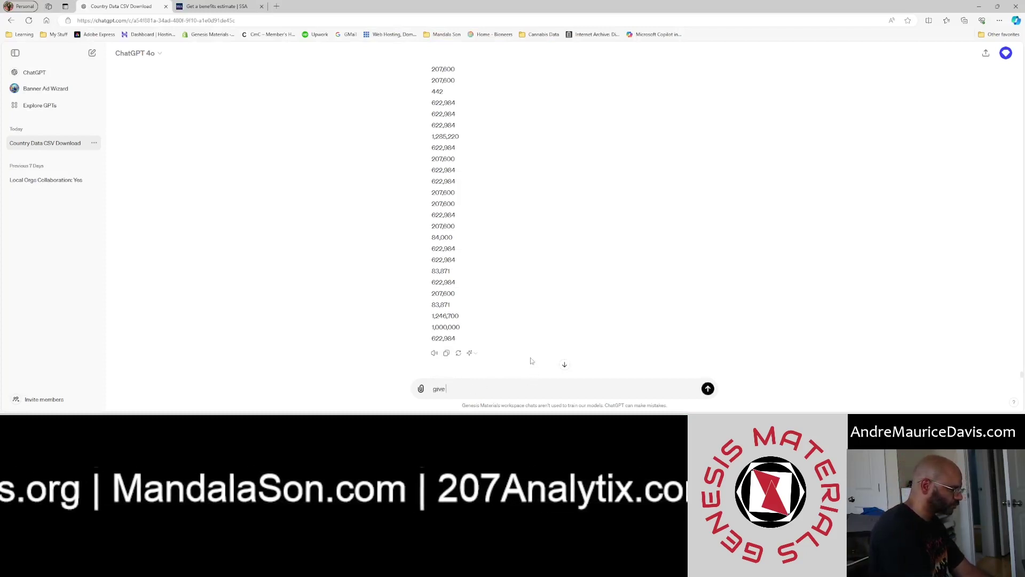
pyautogui.write(' me a table with country name, population, and Ar')
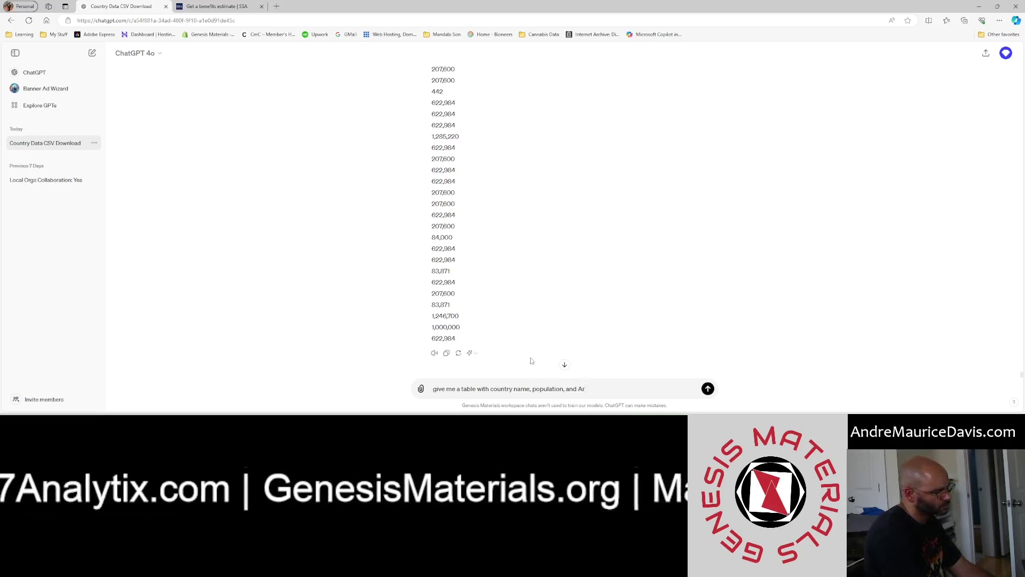
pyautogui.write('q km) for every cou')
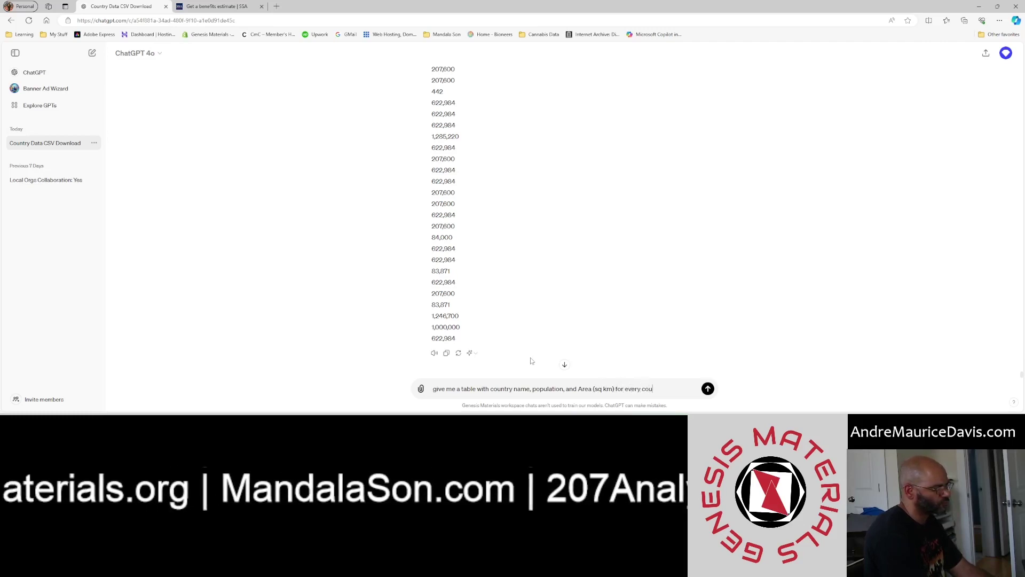
pyautogui.press('BackSpace')
pyautogui.press('BackSpace')
pyautogui.press('BackSpace')
pyautogui.press('BackSpace')
pyautogui.press('BackSpace')
pyautogui.press('BackSpace')
pyautogui.press('BackSpace')
pyautogui.press('BackSpace')
pyautogui.press('BackSpace')
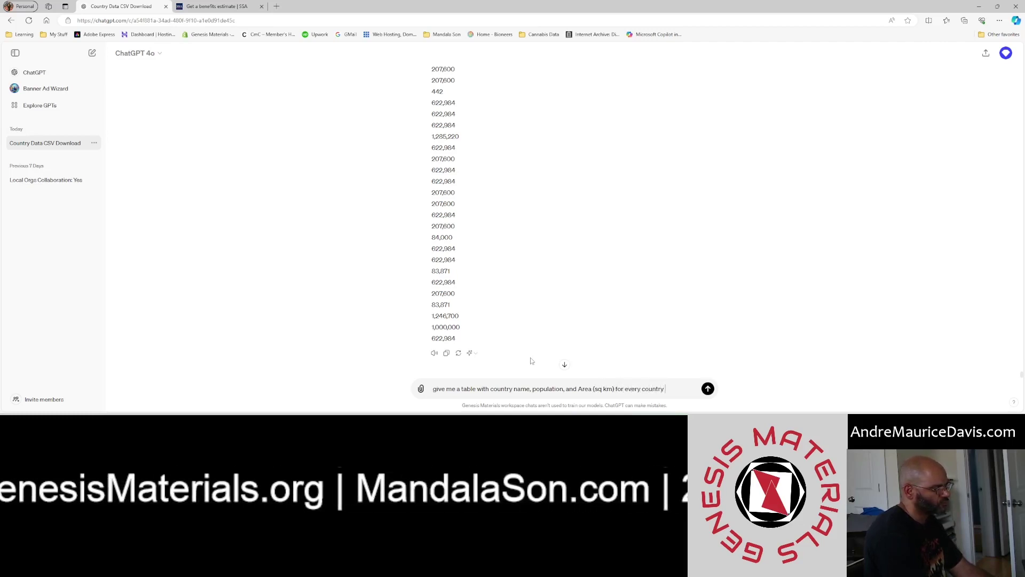
pyautogui.write("ery country you've listed")
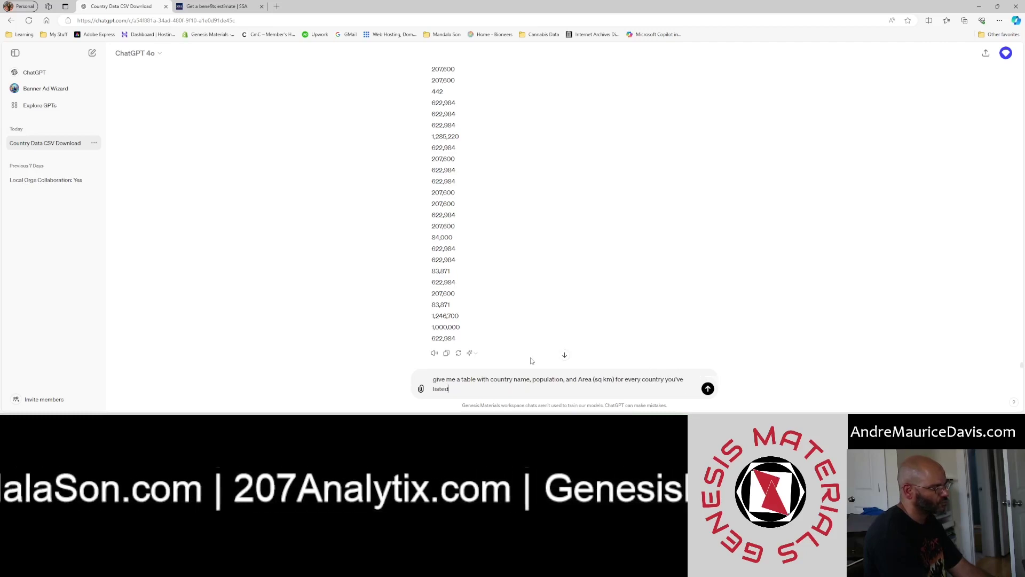
pyautogui.press('Return')
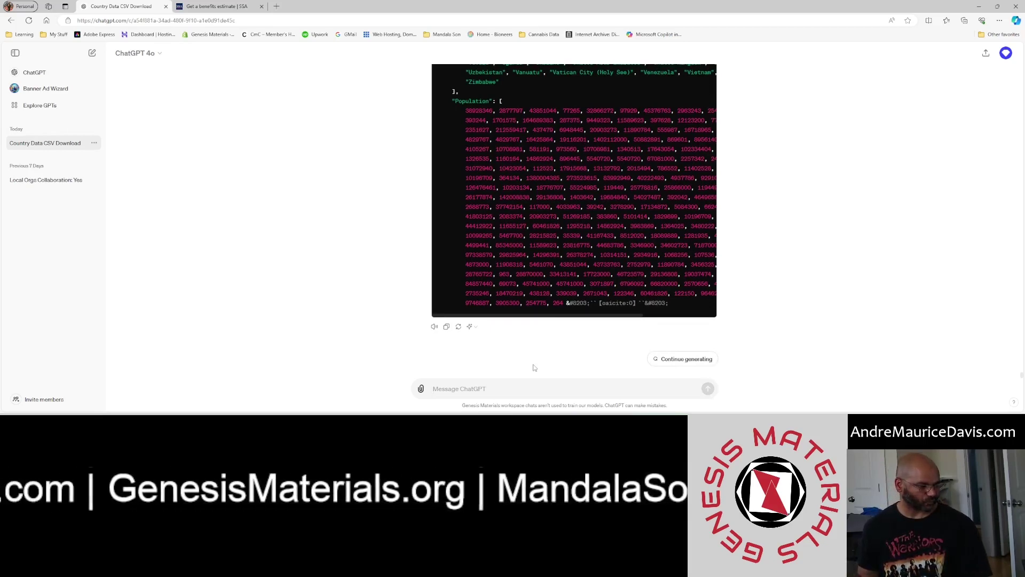
pyautogui.scroll(2, 417, 314)
pyautogui.scroll(-2, 417, 315)
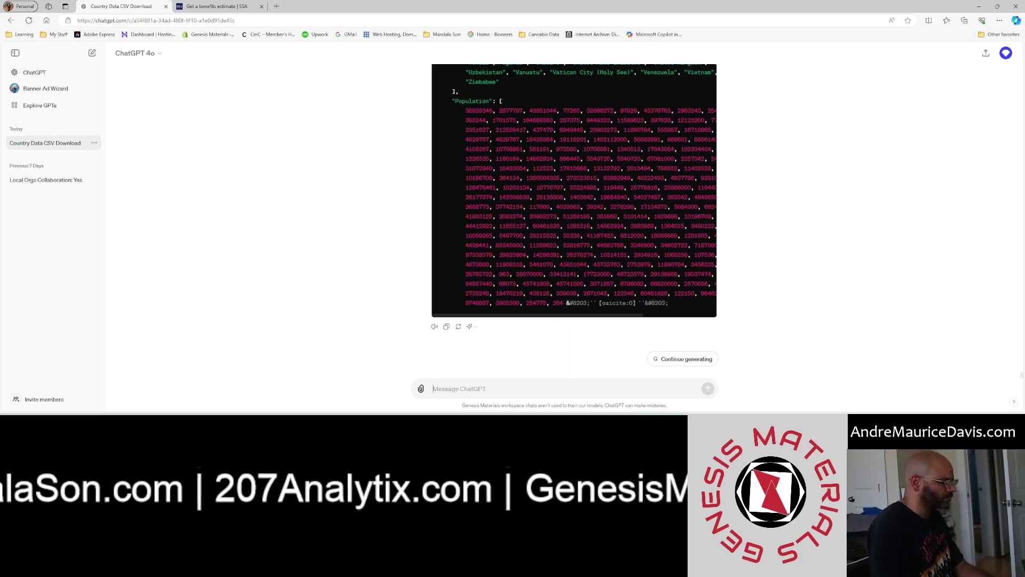
pyautogui.hotkey('alt', 'Tab')
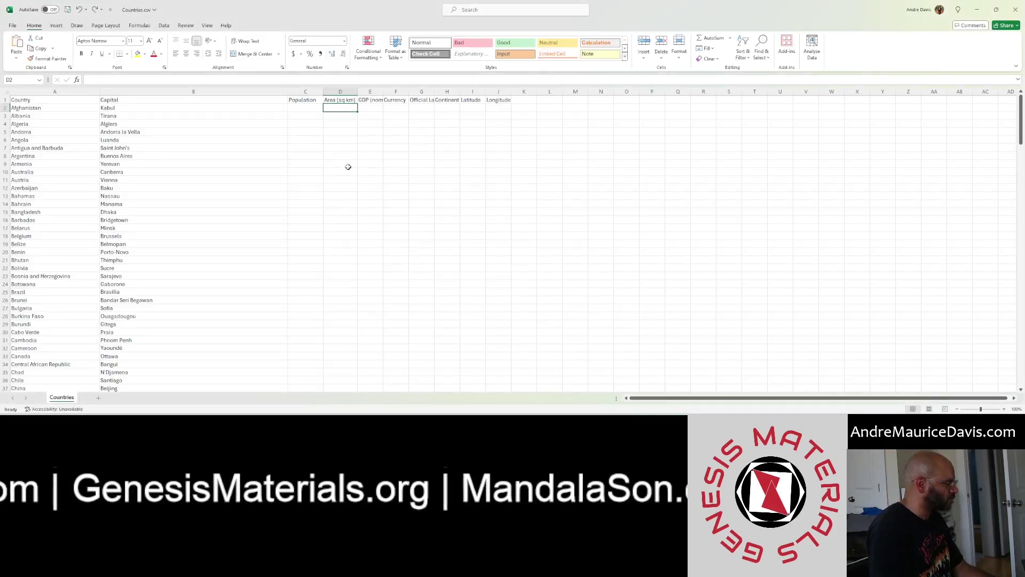
pyautogui.click(312, 110)
pyautogui.hotkey('alt', 'Tab')
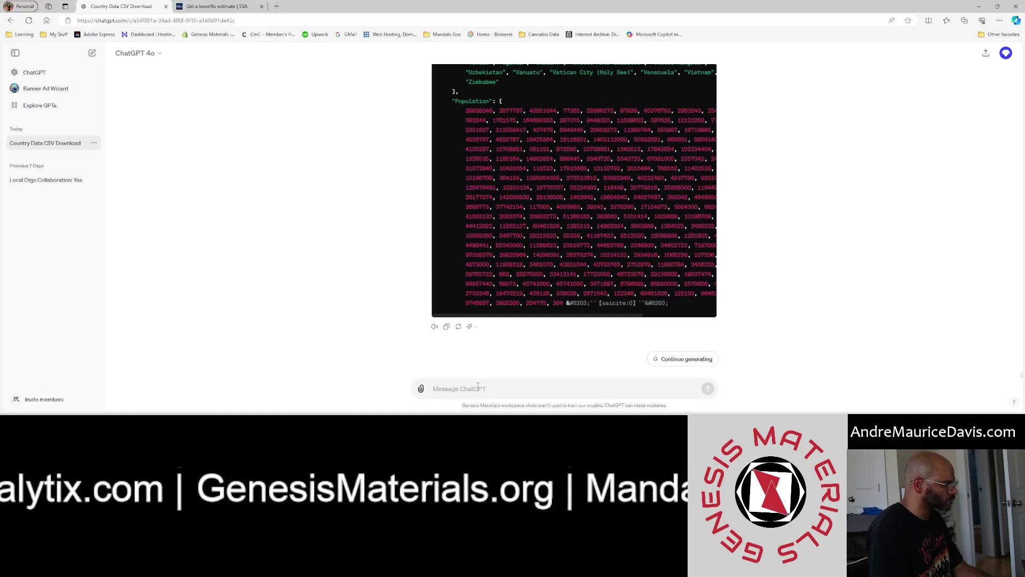
pyautogui.write('What')
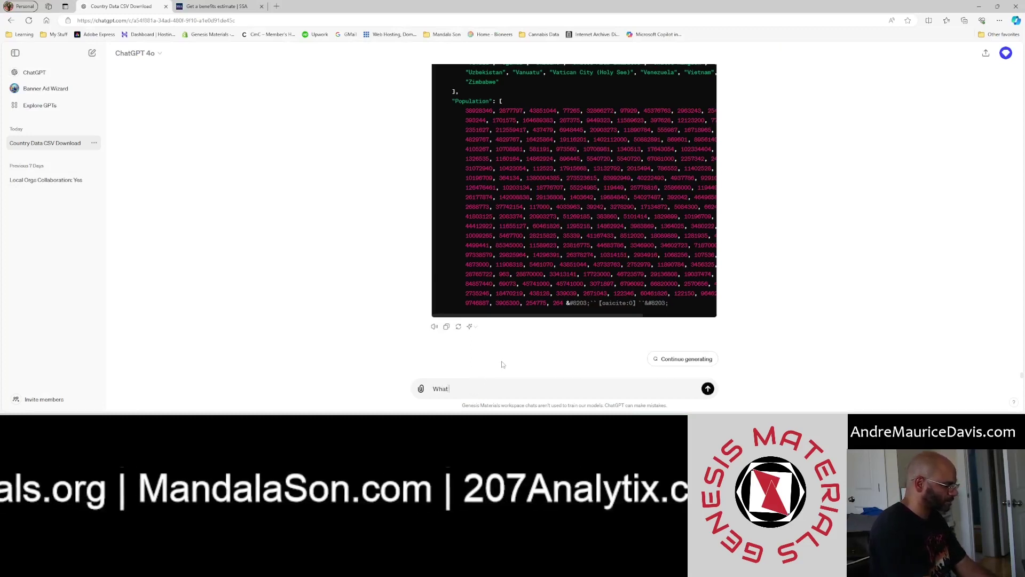
pyautogui.write(' is the population of')
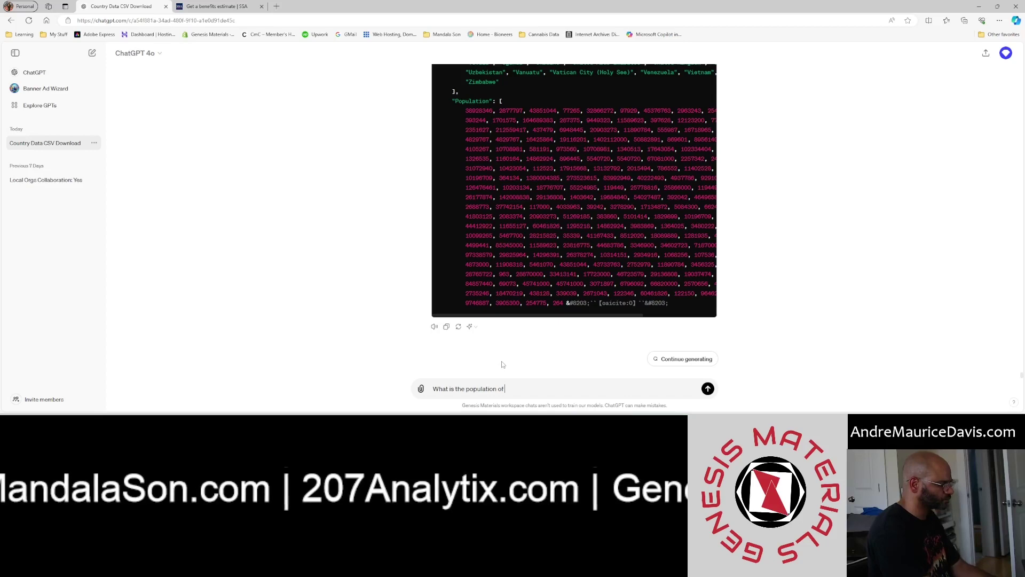
pyautogui.hotkey('alt', 'Tab')
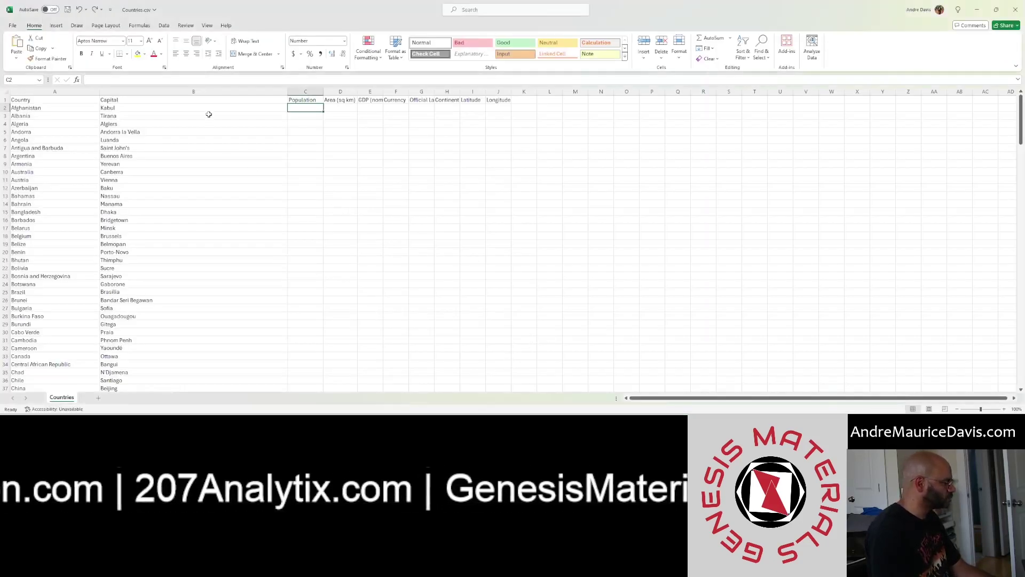
pyautogui.click(312, 126)
pyautogui.click(172, 126)
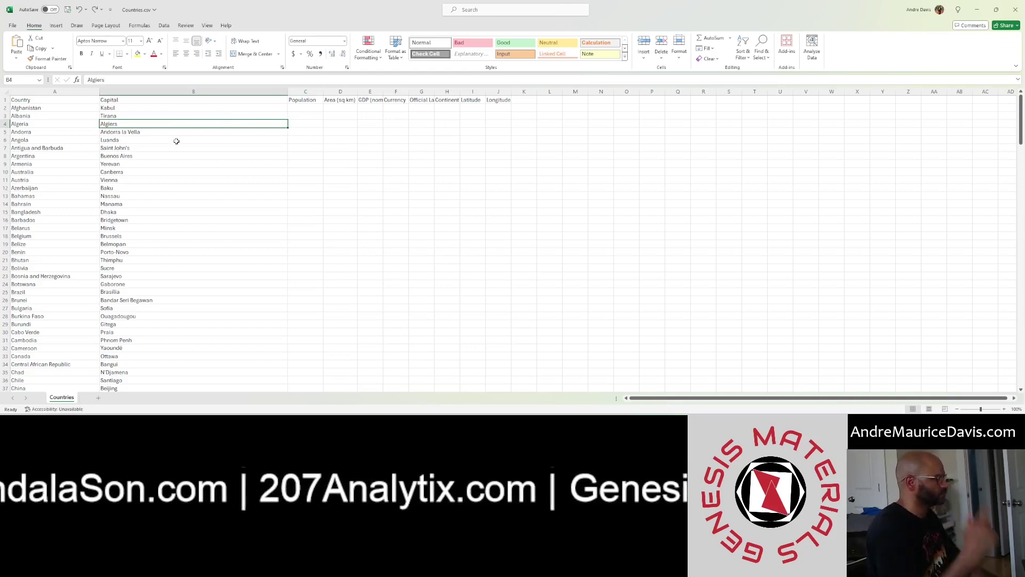
# - Switch to Excel's start page, open the file location of the recent file Countries.csv and dismiss the file dialog
pyautogui.hotkey('alt', 'Tab')
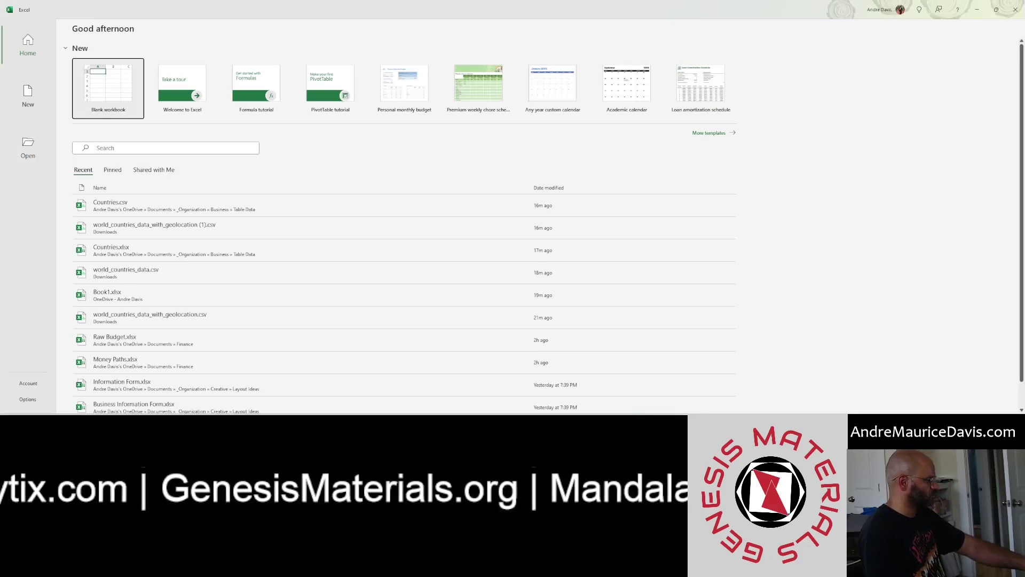
pyautogui.rightClick(237, 212)
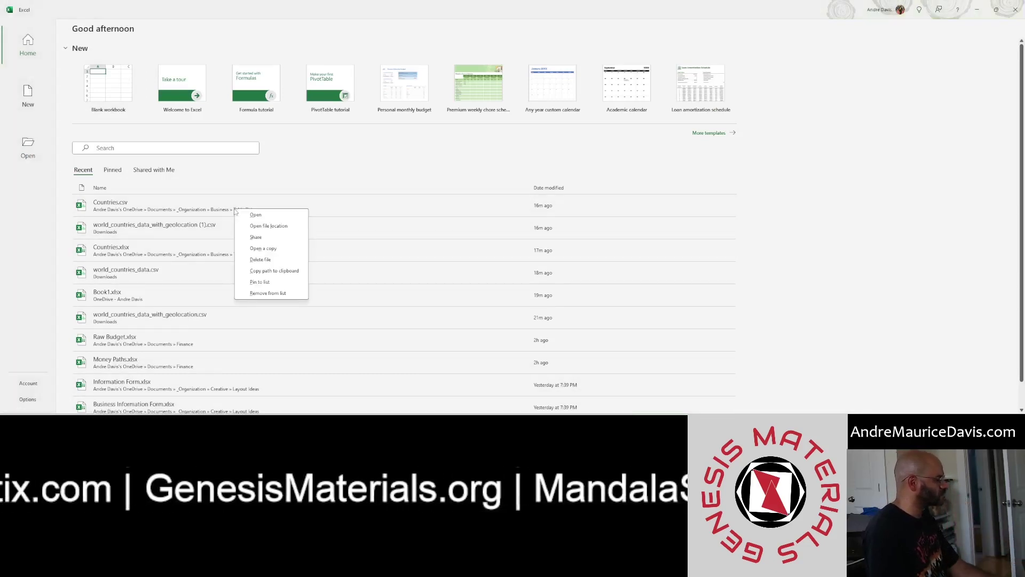
pyautogui.click(254, 231)
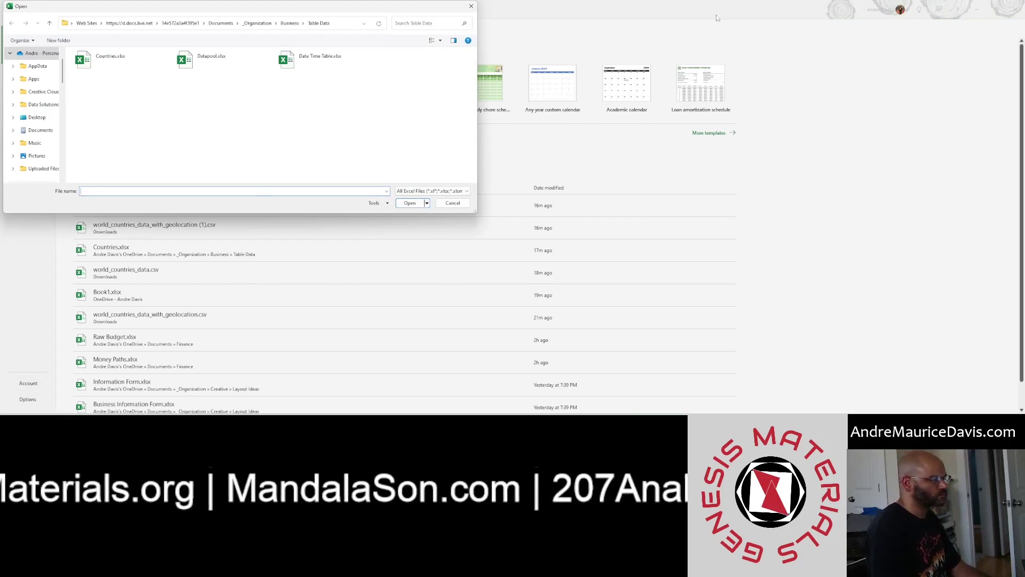
pyautogui.press('Escape')
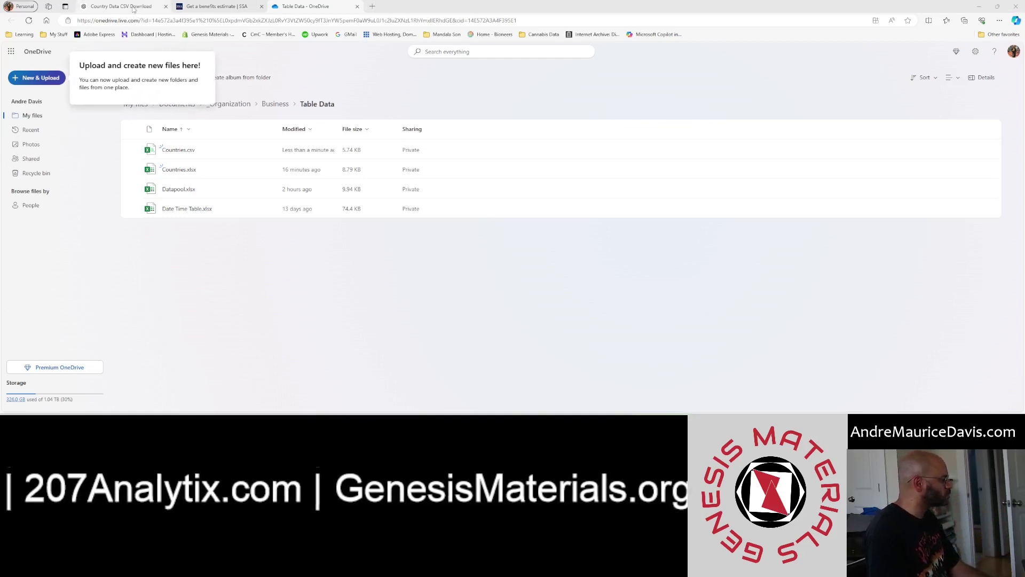
# - Return to the ChatGPT conversation, attach Countries.csv, replace the draft prompt with "complete this table" and send it
pyautogui.click(118, 6)
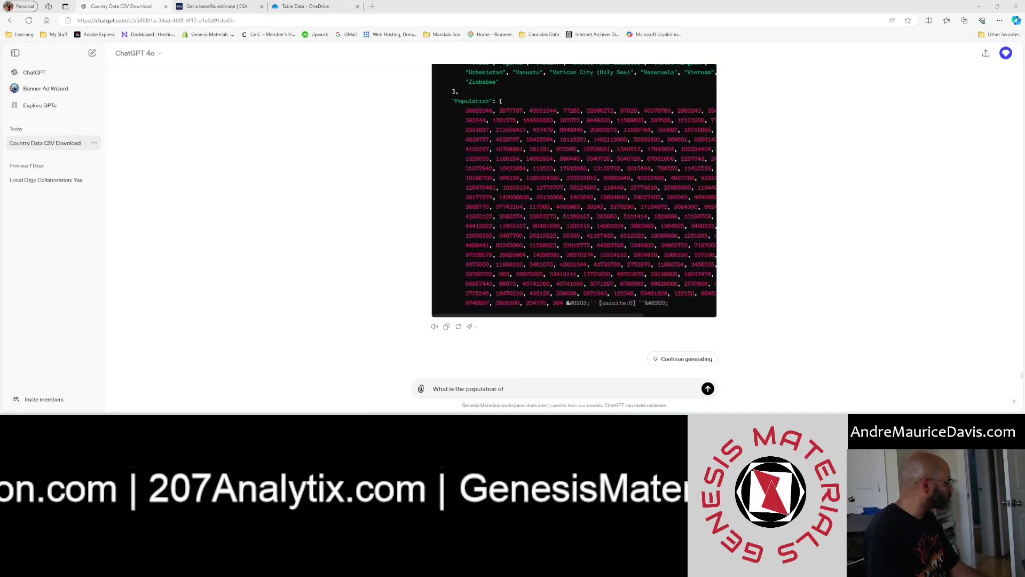
pyautogui.moveTo(0, 347); pyautogui.dragTo(434, 378)
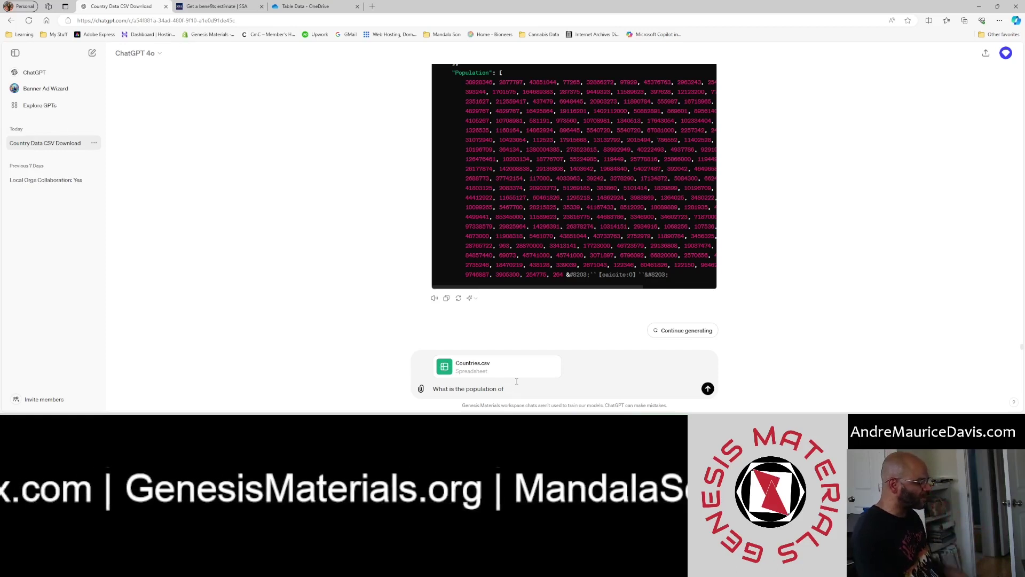
pyautogui.moveTo(517, 381); pyautogui.dragTo(427, 388)
pyautogui.write('complet')
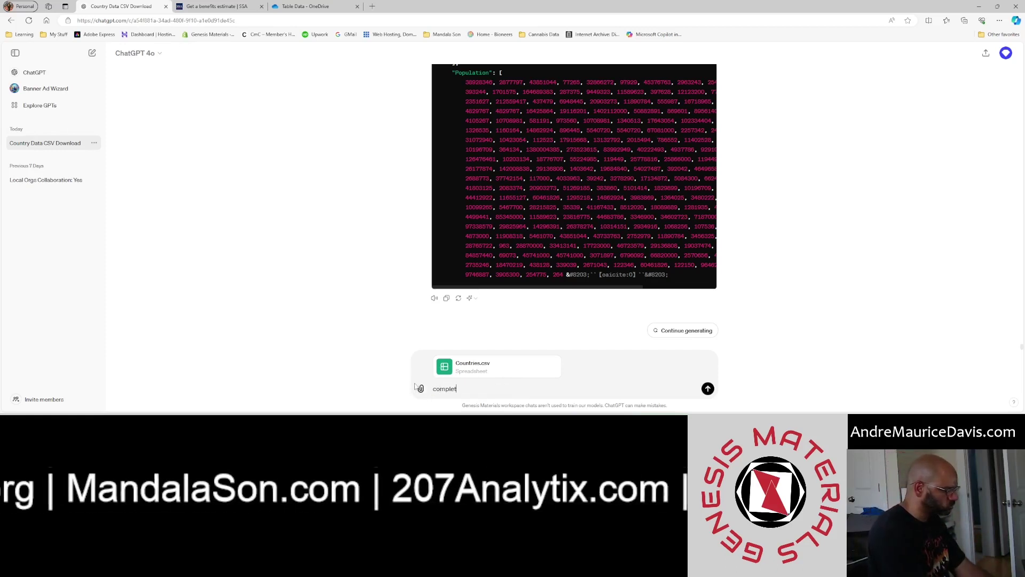
pyautogui.write('e this table')
pyautogui.press('Return')
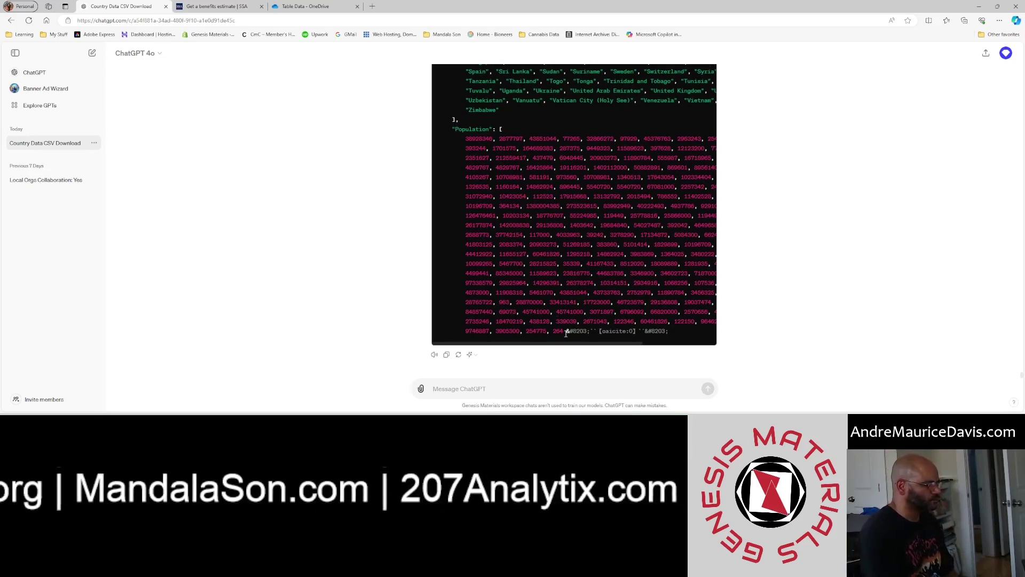
# - Review the reply's table-completion code and send the prompt "can you show me the updated file?"
pyautogui.scroll(15, 565, 333)
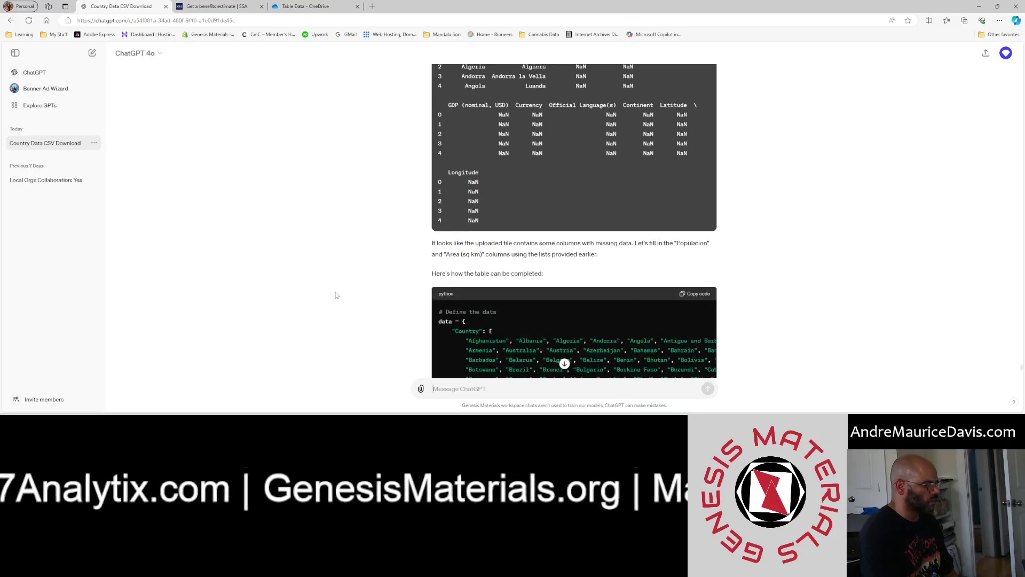
pyautogui.scroll(-15, 336, 295)
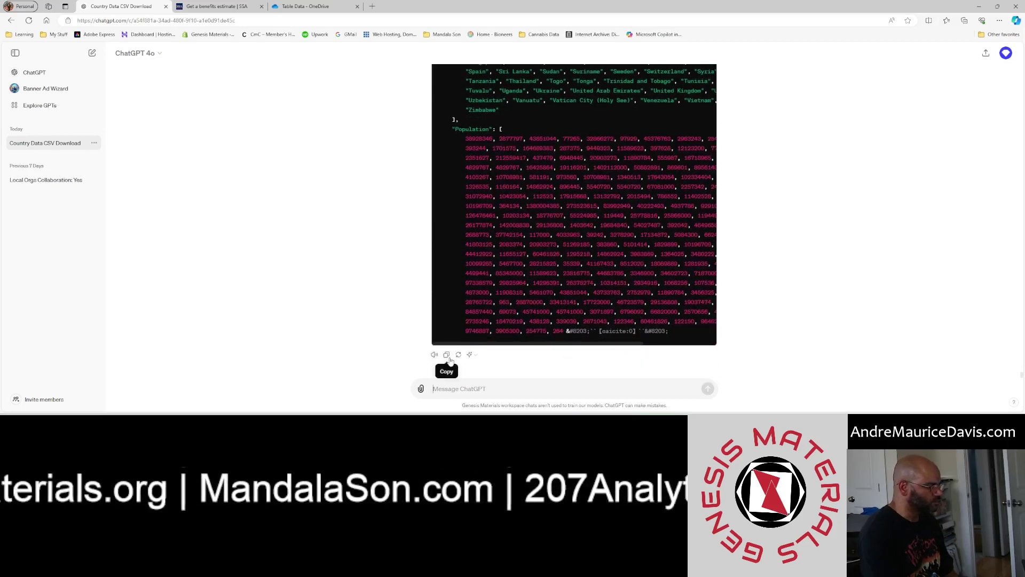
pyautogui.scroll(15, 507, 364)
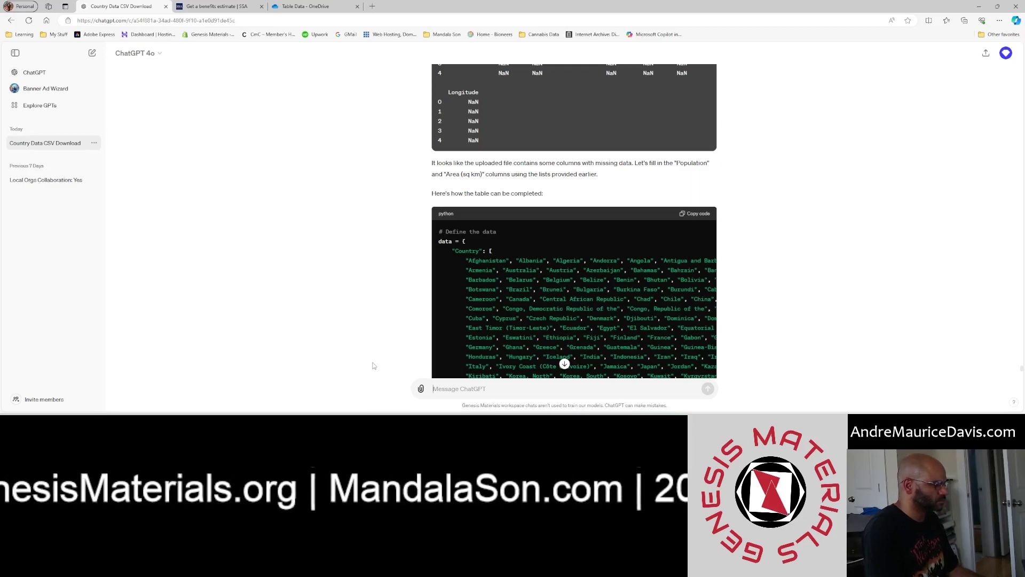
pyautogui.scroll(-15, 374, 365)
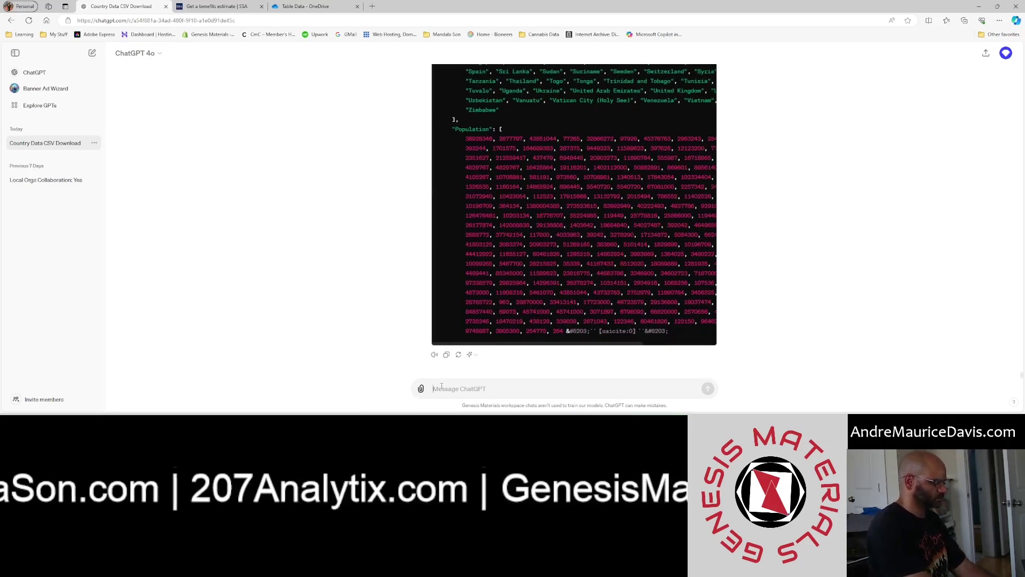
pyautogui.write('can you show me the update')
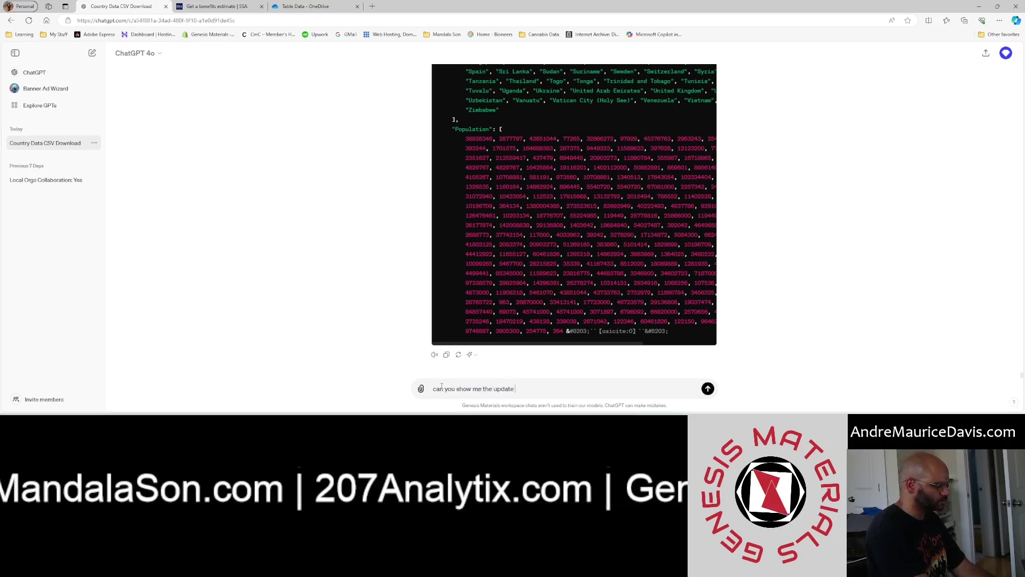
pyautogui.write('d file?')
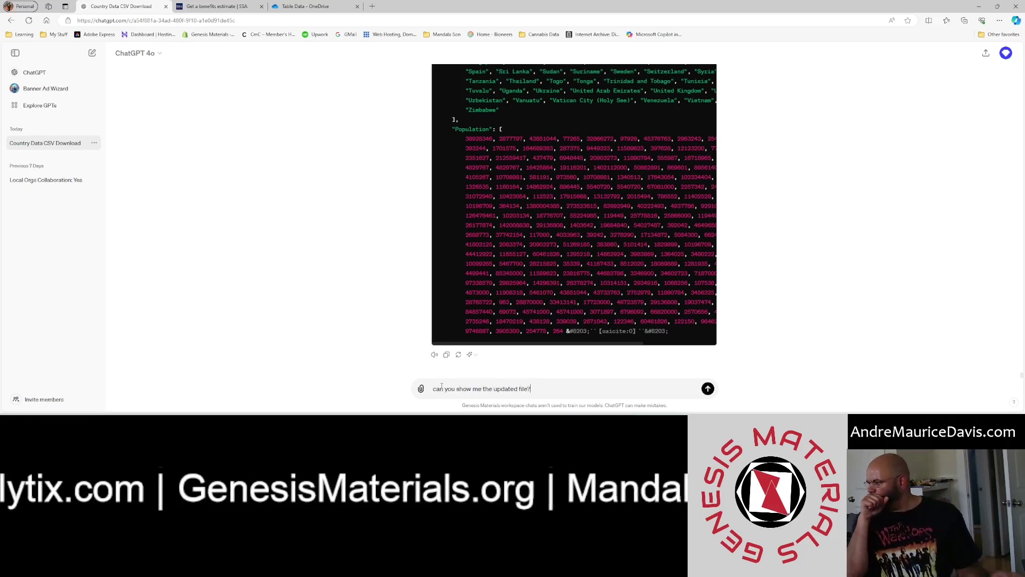
pyautogui.press('Return')
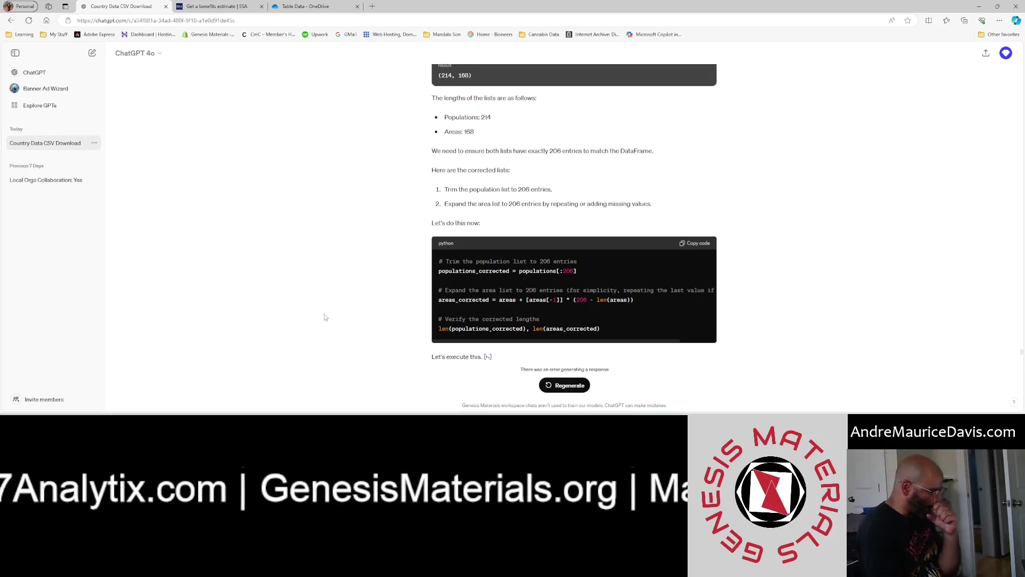
# - Download the Updated Countries Data table from the end of the reply and open Updated_Countries_Data.csv in Excel
pyautogui.scroll(-5, 430, 298)
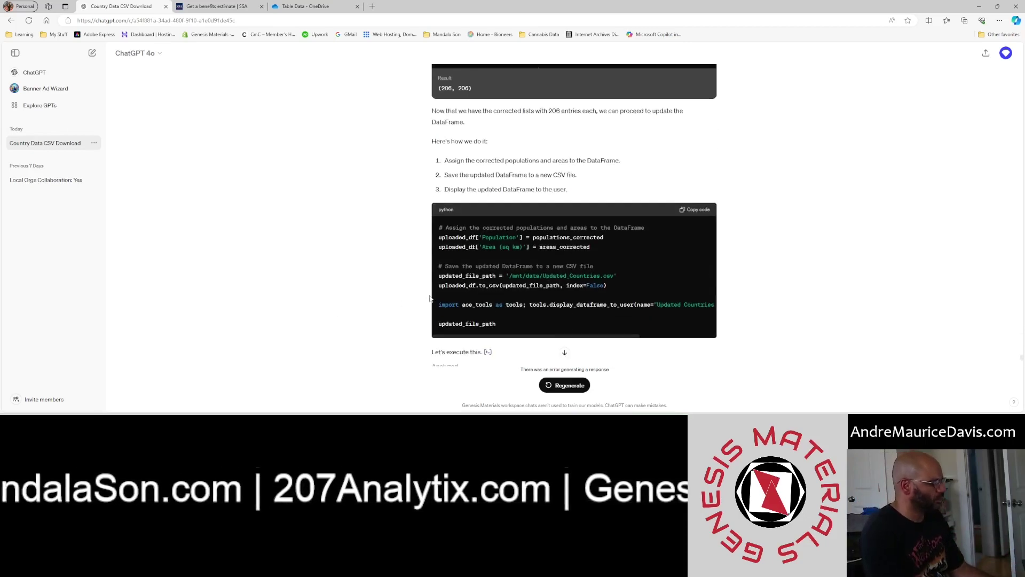
pyautogui.scroll(-6, 430, 298)
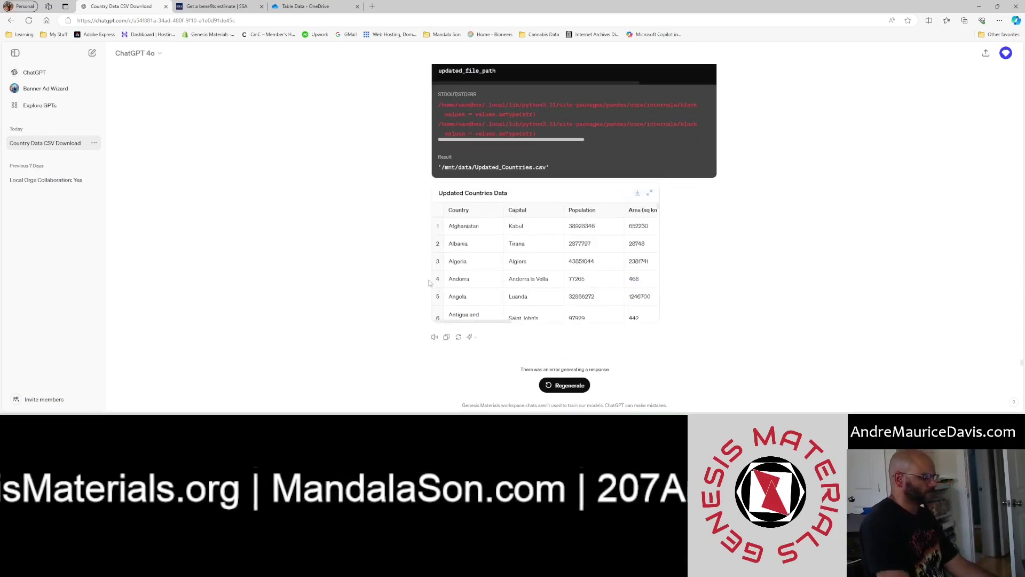
pyautogui.click(636, 193)
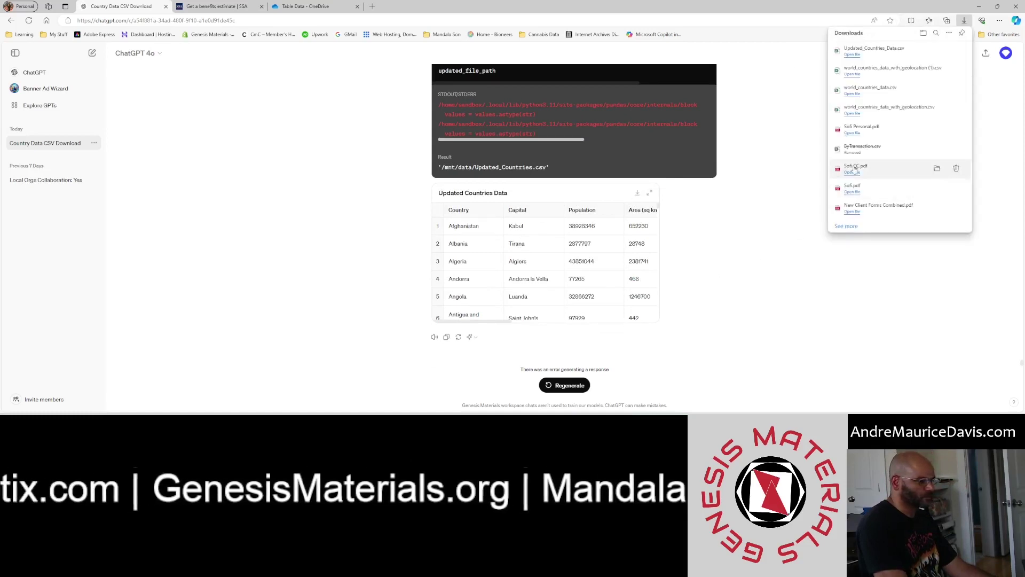
pyautogui.click(853, 55)
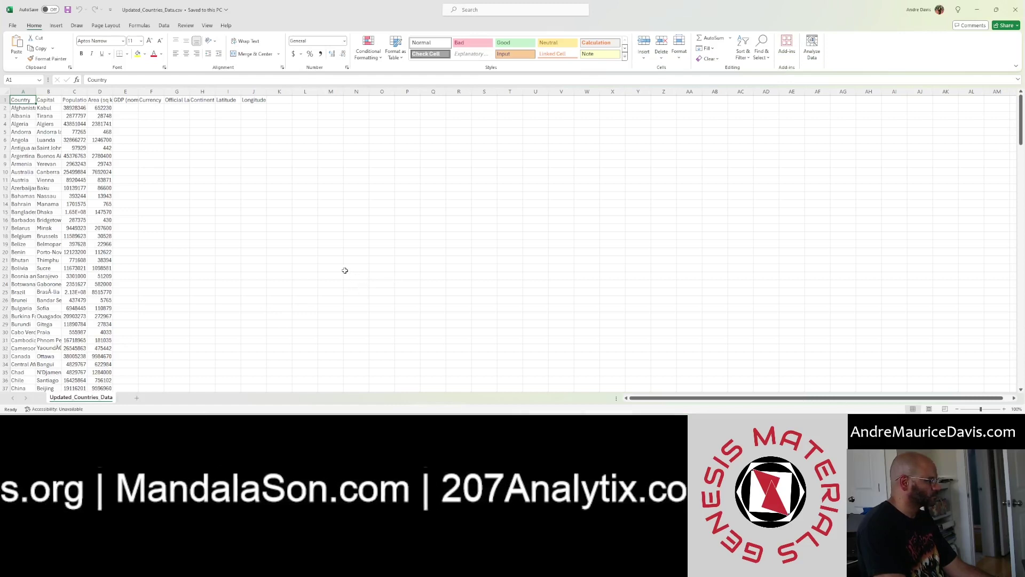
# - Examine the end of the Population column to compare its last entries with the country and area columns
pyautogui.click(84, 133)
pyautogui.hotkey('ctrl', 'Down')
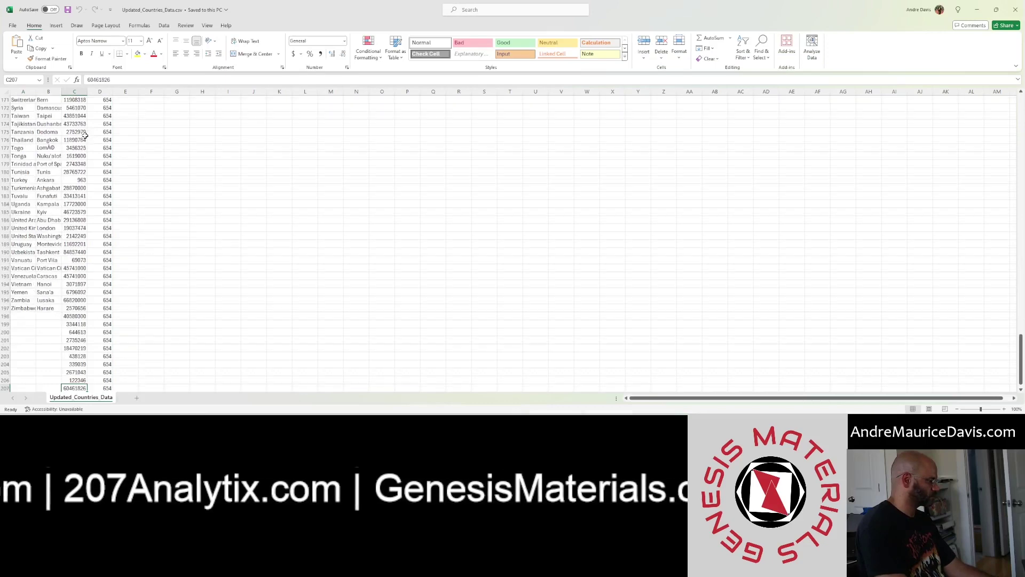
pyautogui.scroll(-3, 121, 182)
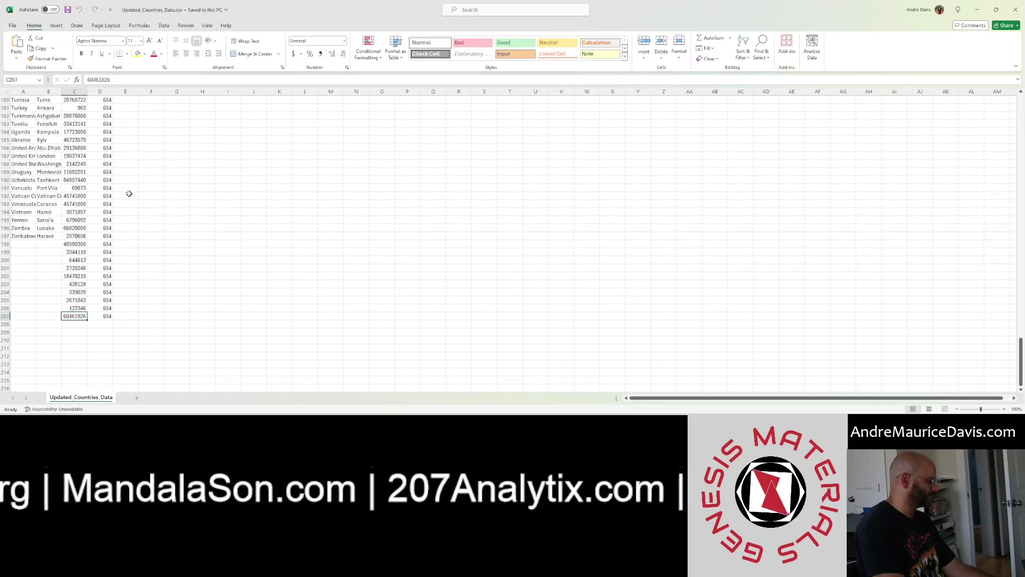